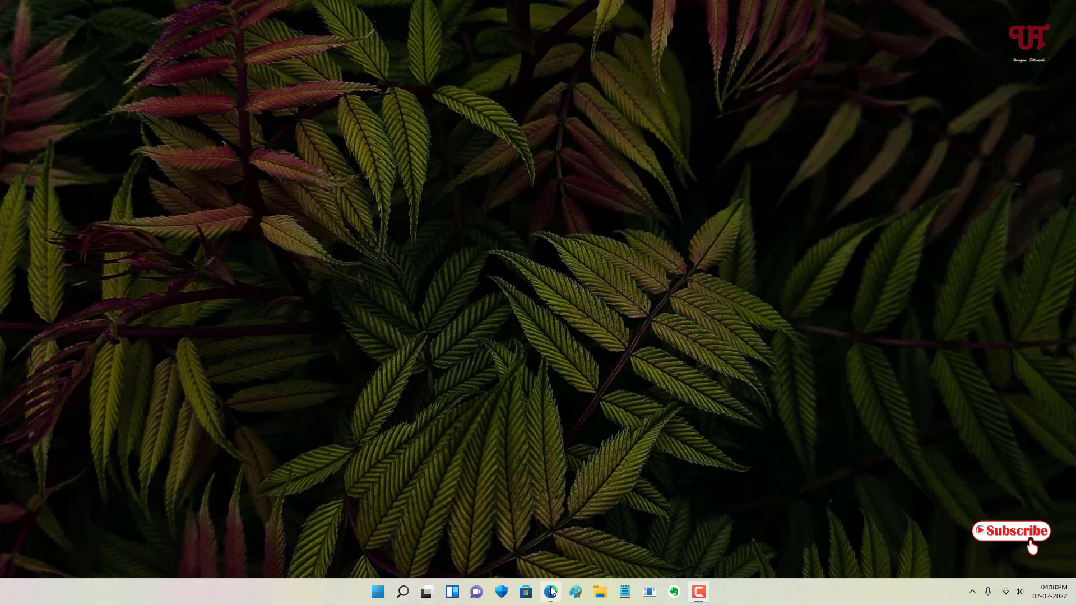
Step: Open the Evernote website's download page from the Google results in the browser, and close the browser after viewing it
click(551, 593)
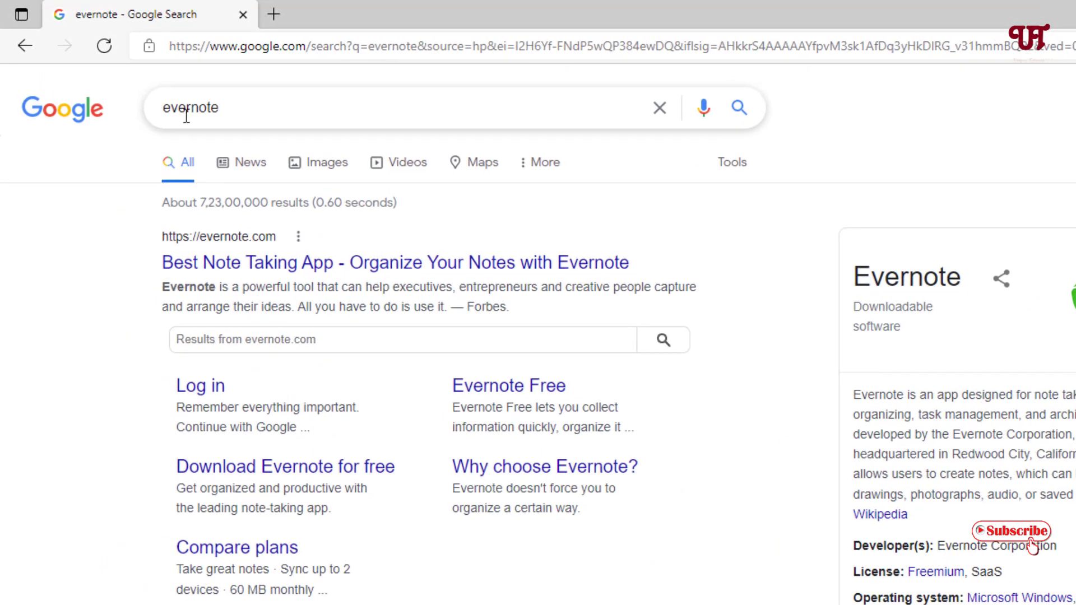
click(259, 265)
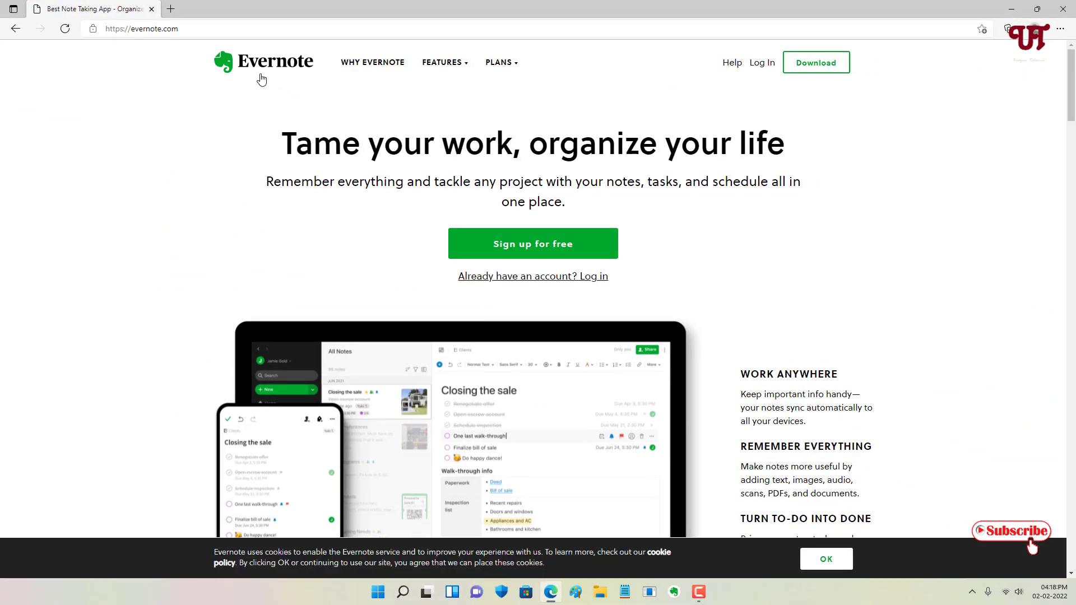
click(816, 70)
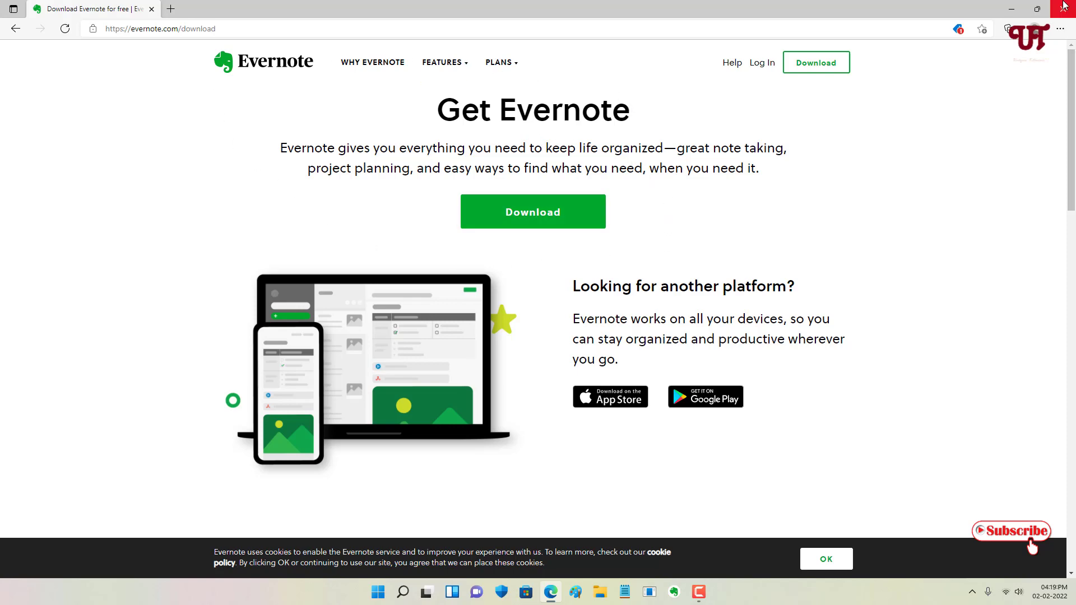
click(1065, 7)
Step: Launch the Evernote desktop app and dismiss the update notice
click(669, 590)
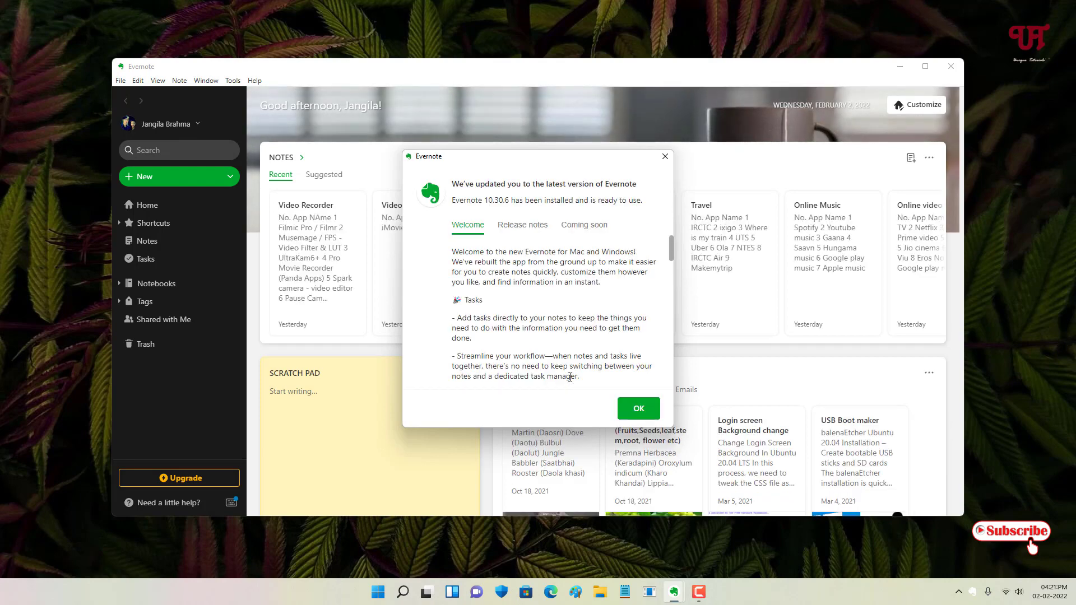
click(644, 409)
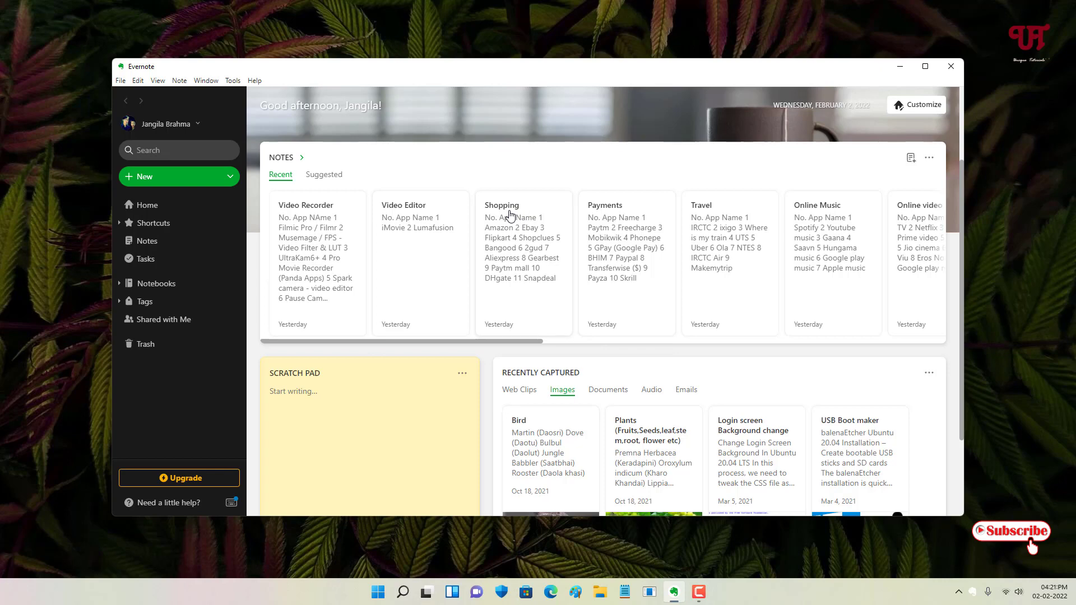
Step: Create a new note, maximize the window, and title the note "Testing"
click(138, 178)
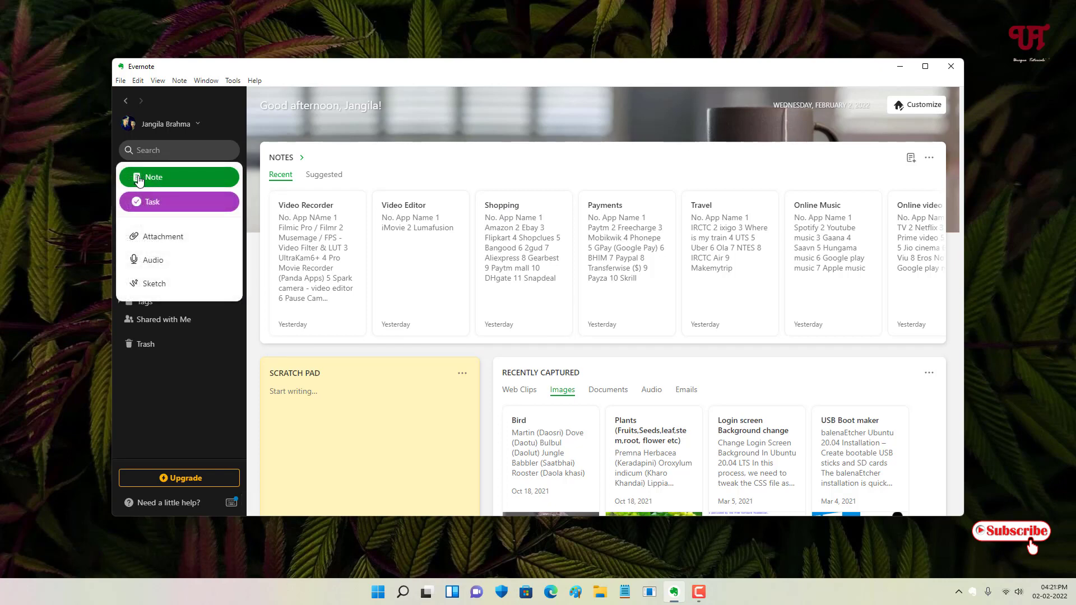
click(166, 179)
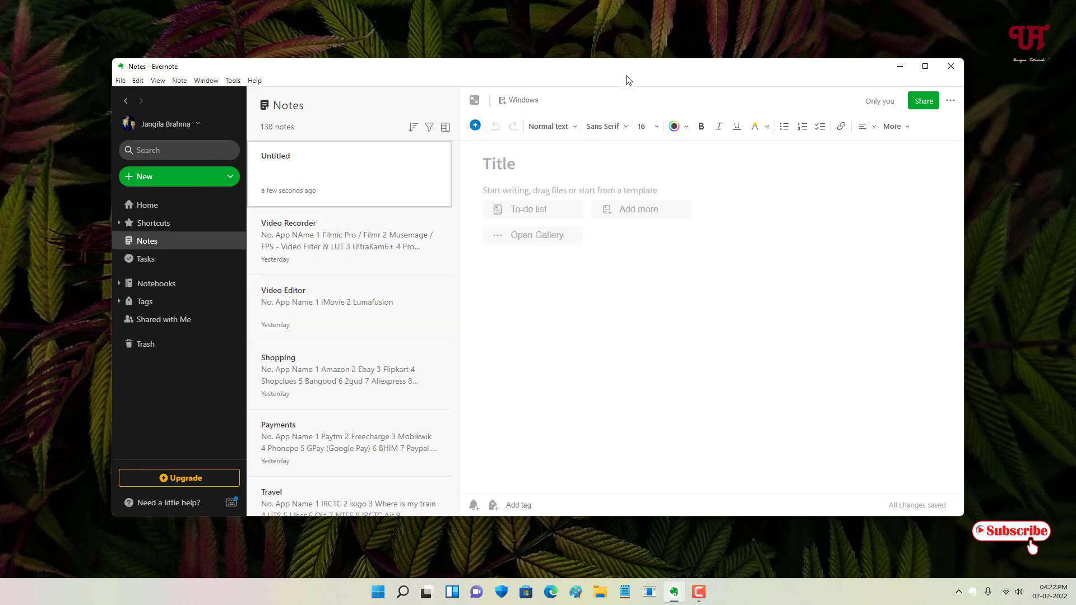
click(925, 66)
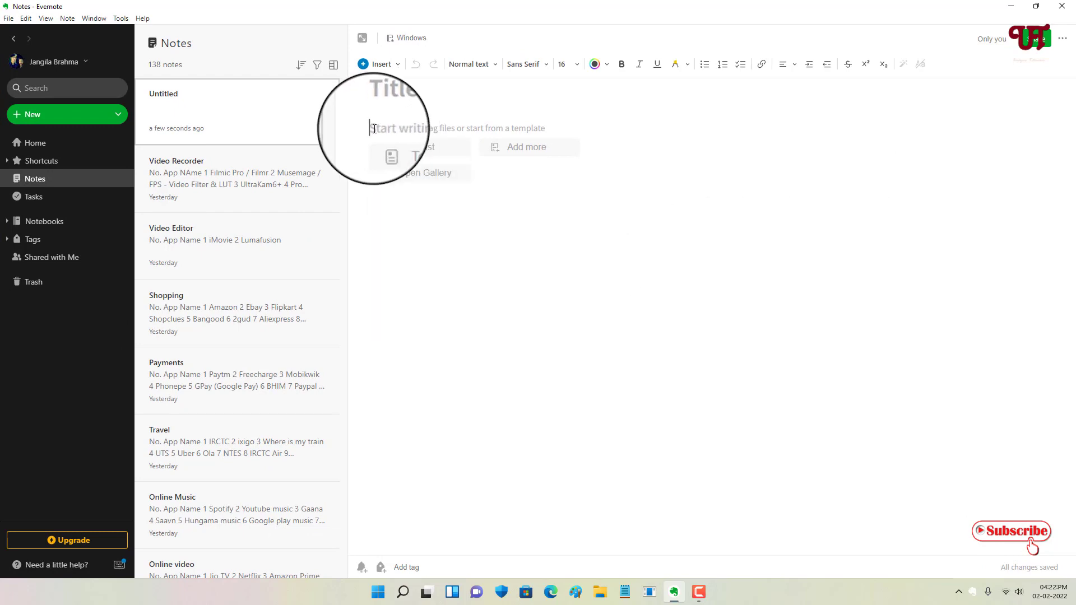
click(386, 102)
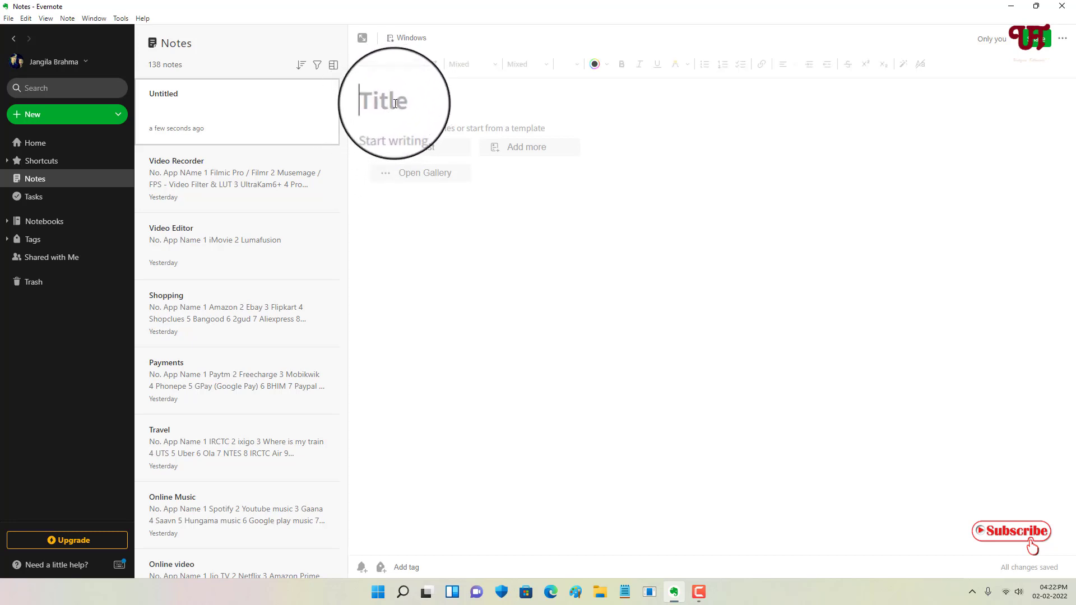
text(Testoing)
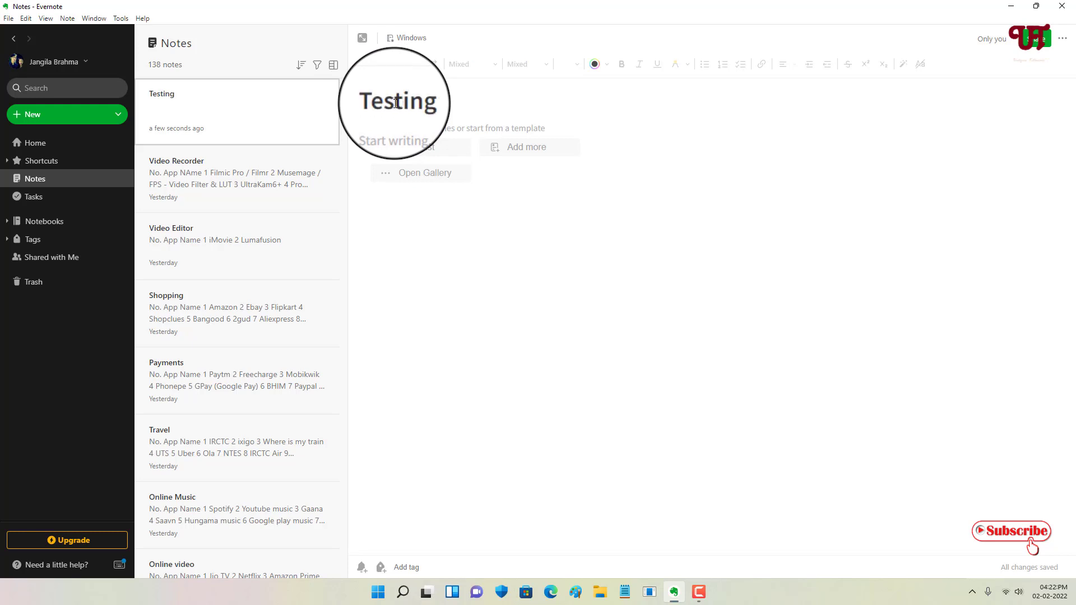
Step: Insert a table into the body of the "Testing" note
click(384, 127)
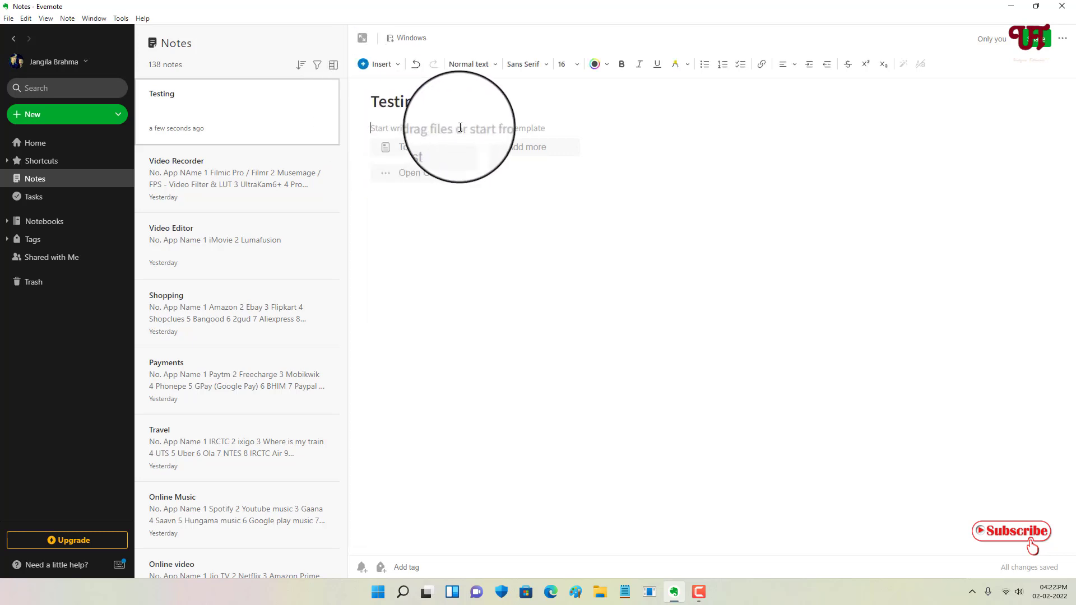
click(363, 69)
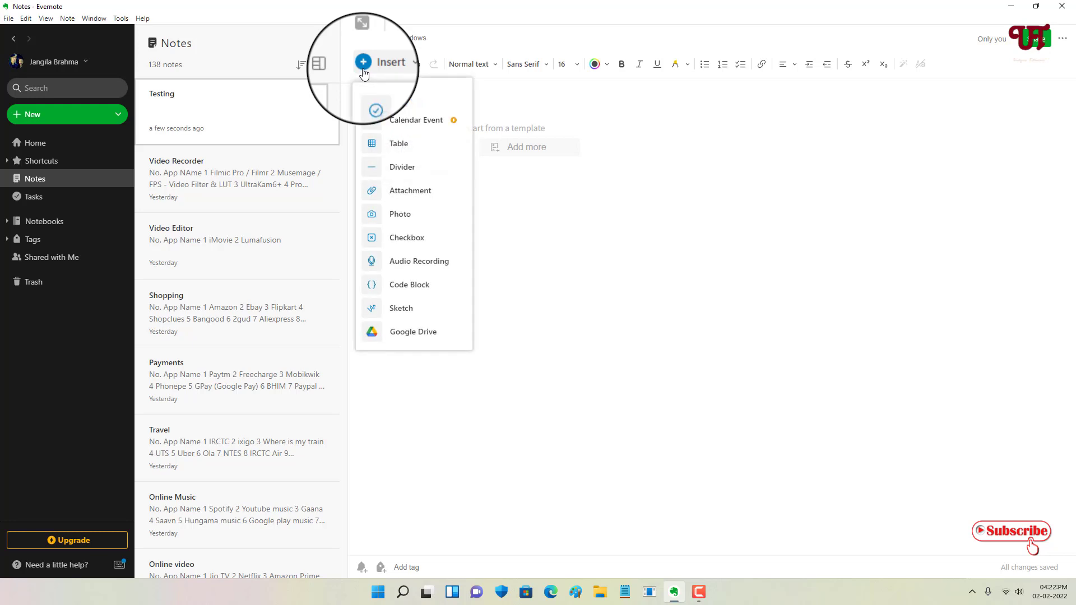
click(390, 146)
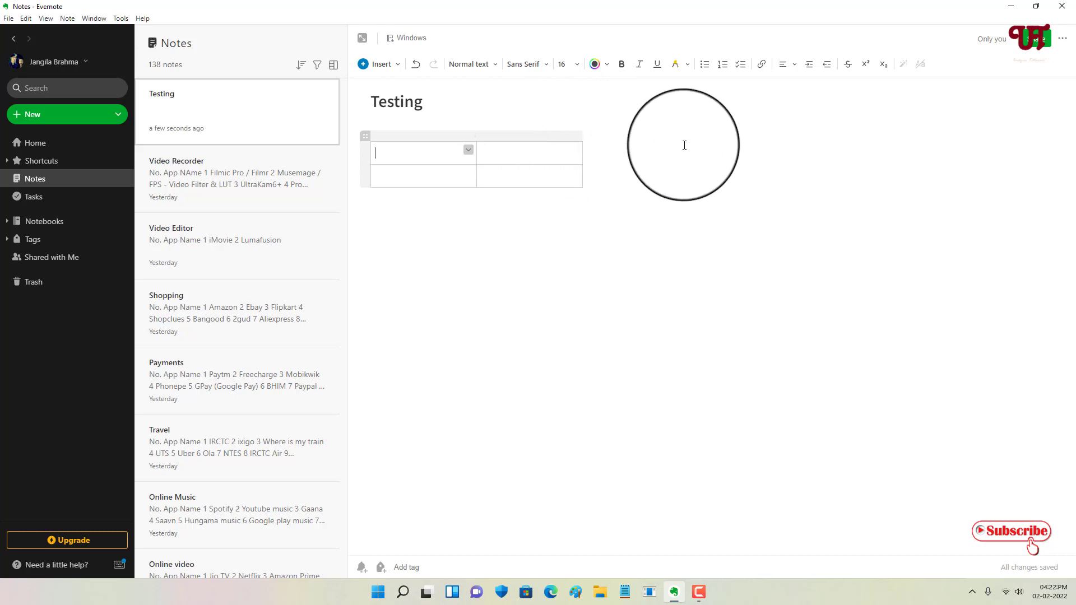
Step: Add two columns to the table after the second column
click(540, 135)
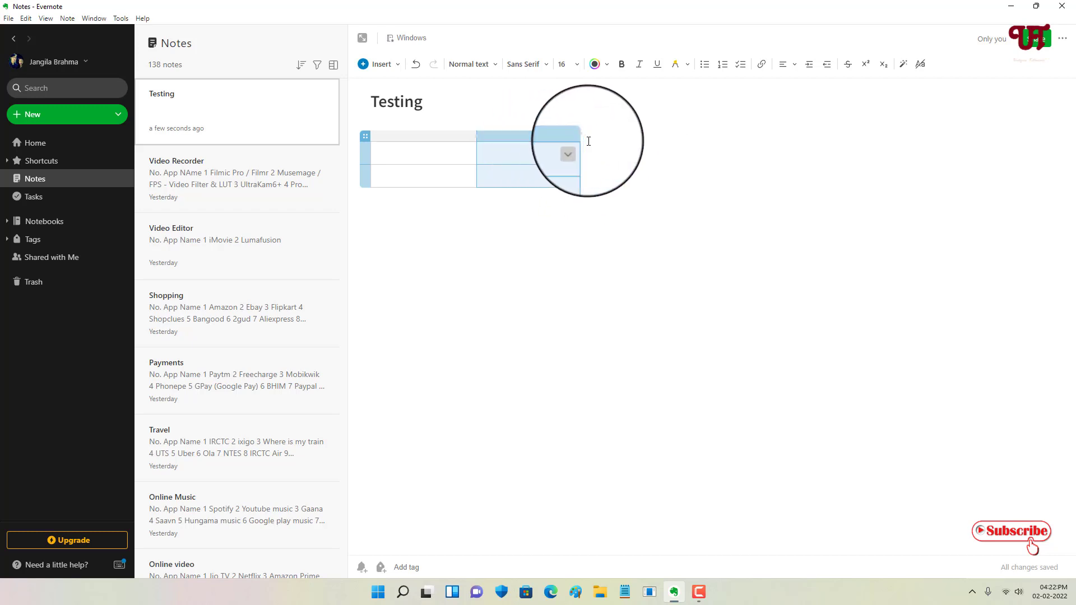
mouse_move(565, 135)
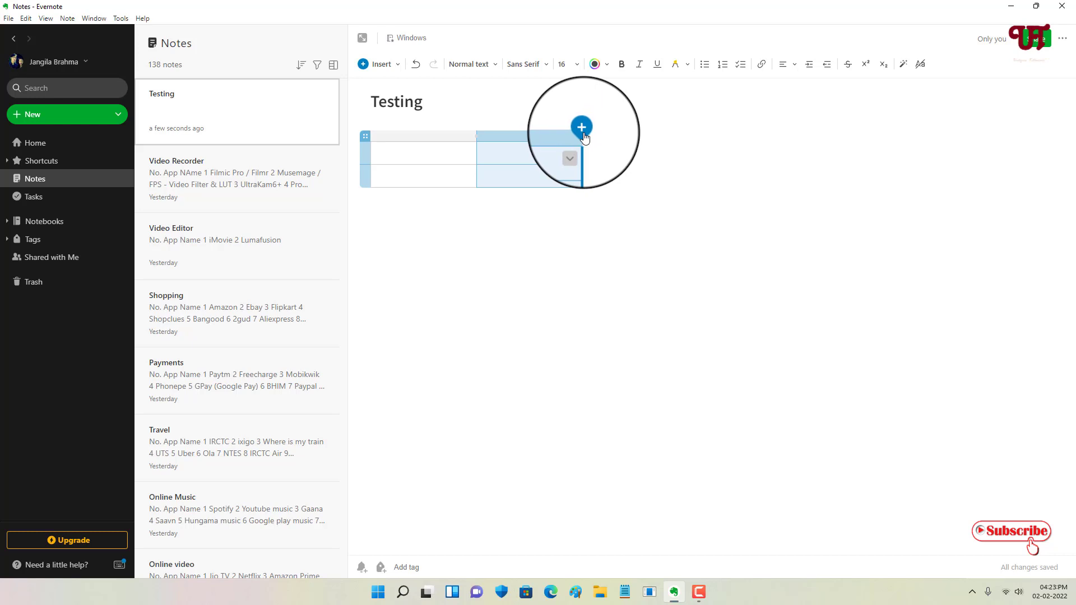
click(583, 130)
mouse_move(687, 137)
click(688, 130)
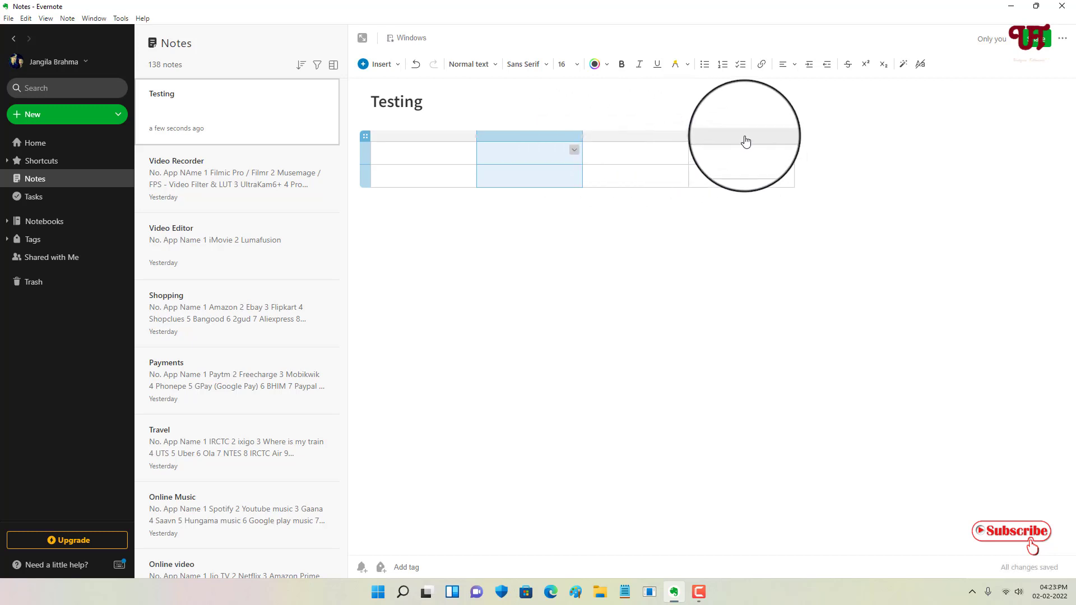
mouse_move(796, 135)
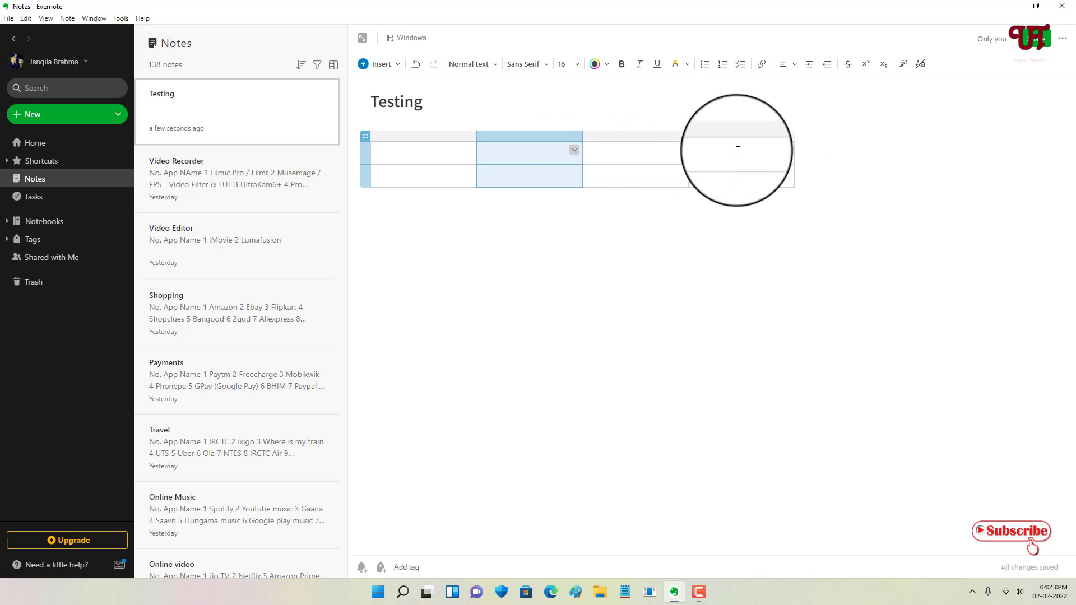
Step: Delete the fourth and third columns from the table, one after the other
click(721, 133)
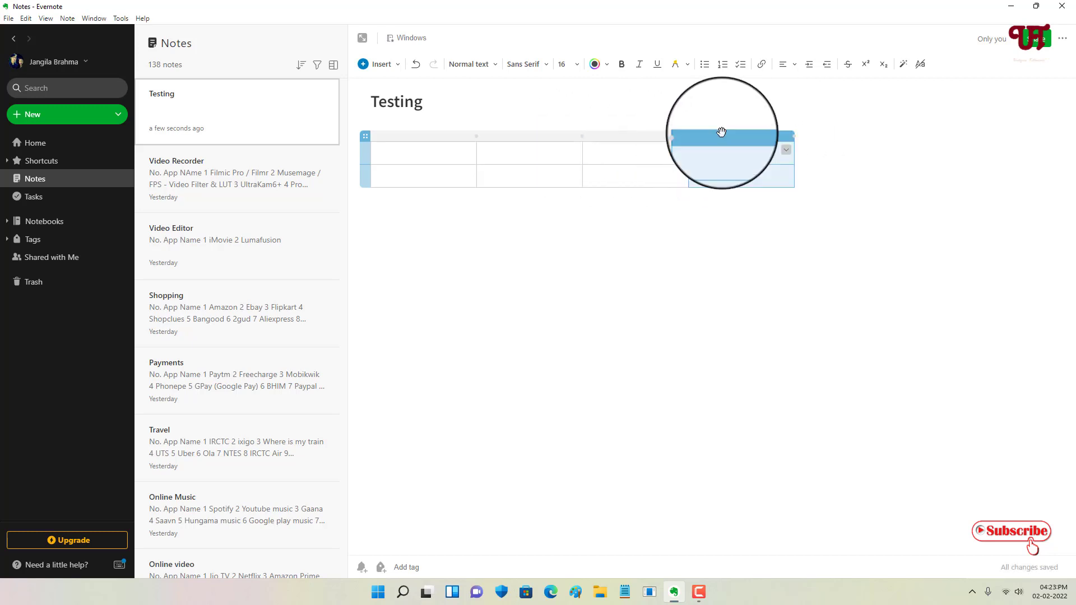
click(784, 148)
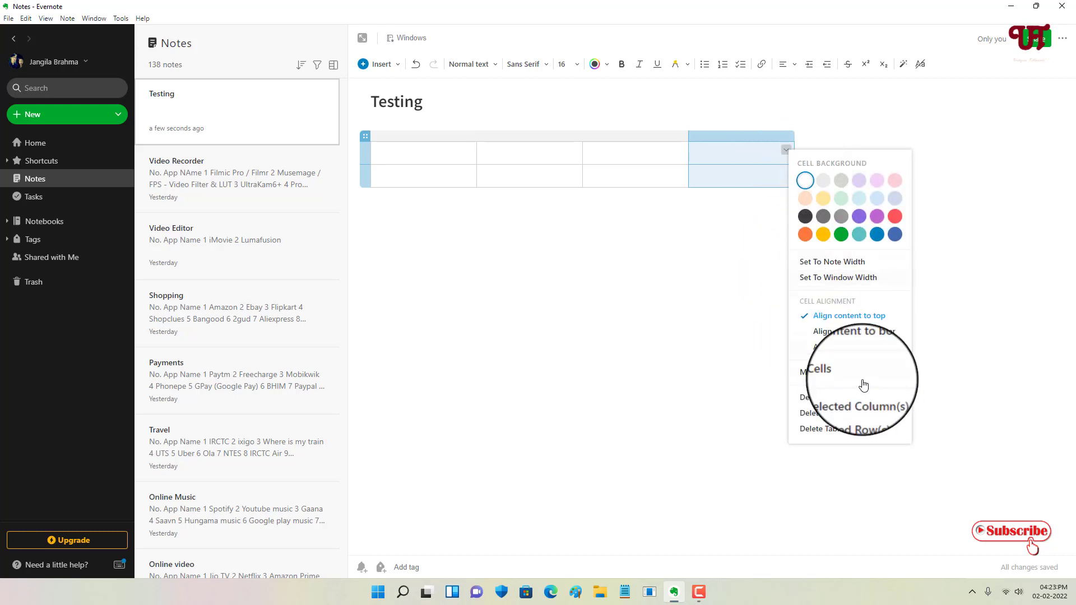
click(853, 399)
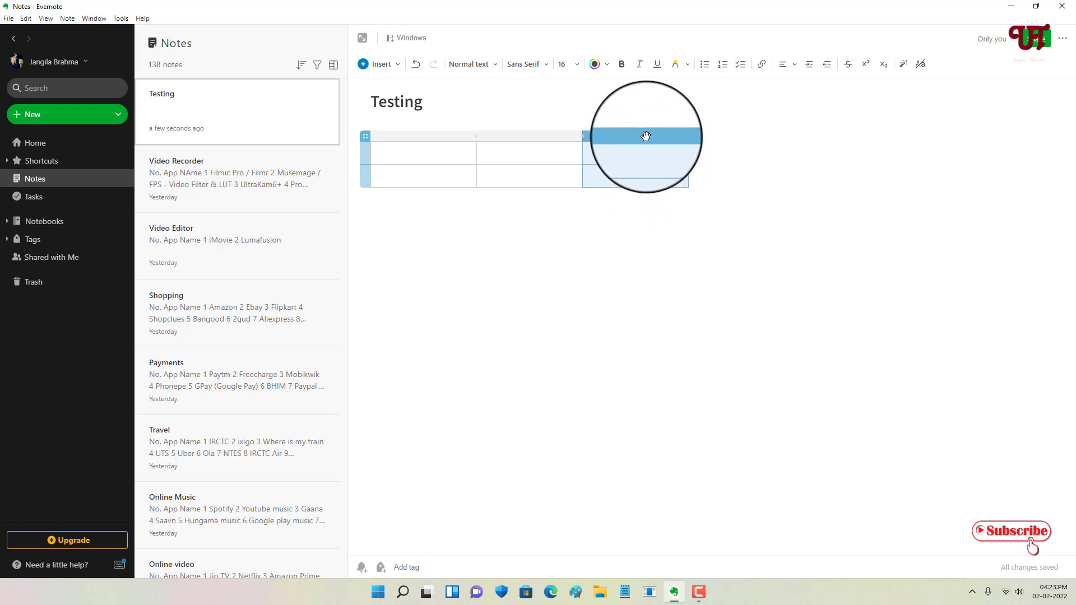
click(682, 156)
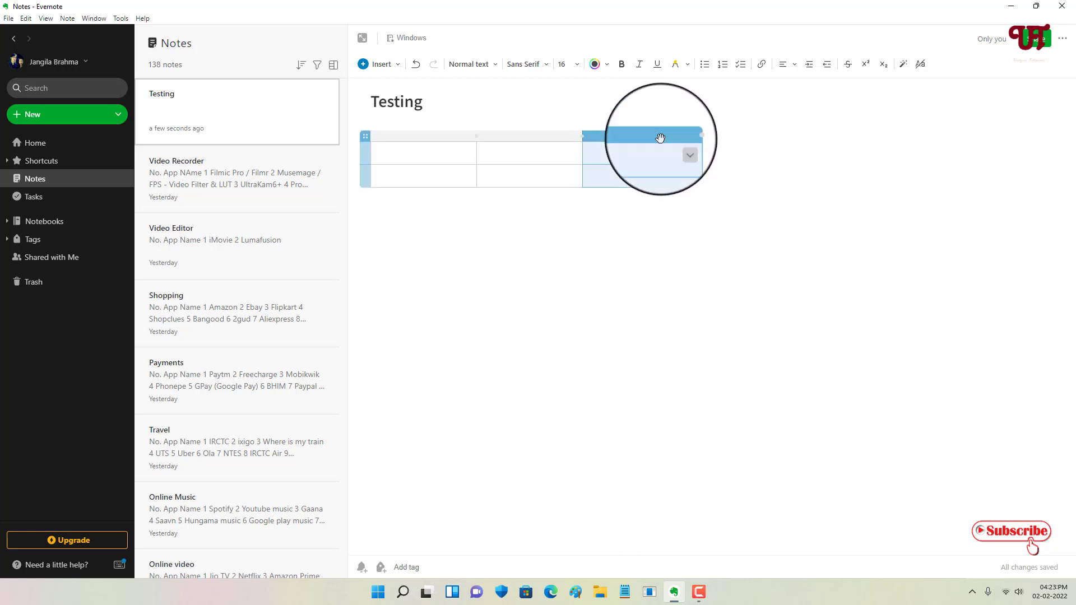
click(680, 150)
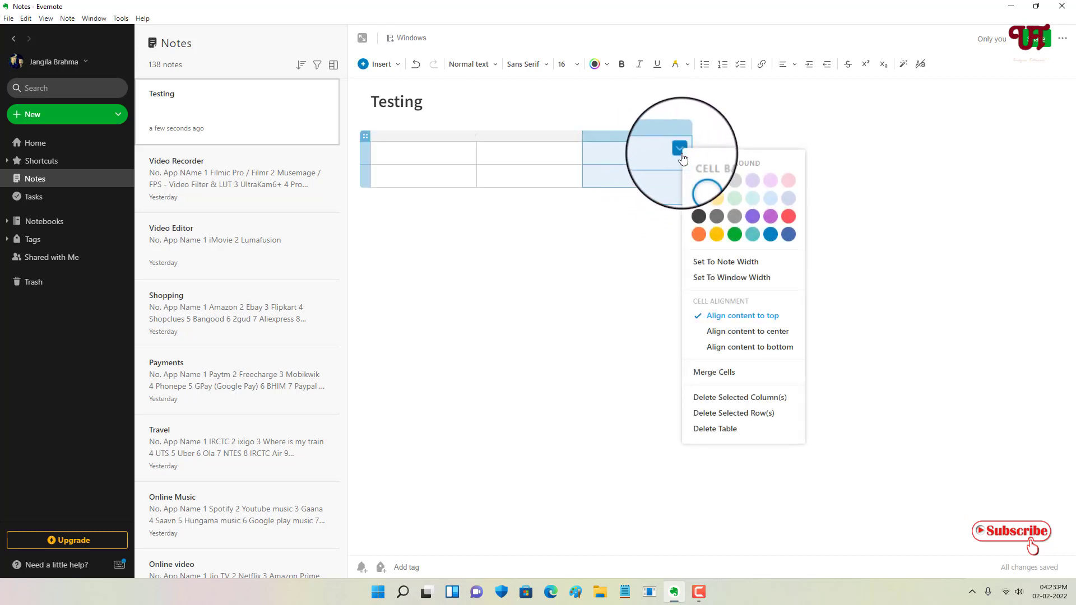
click(765, 401)
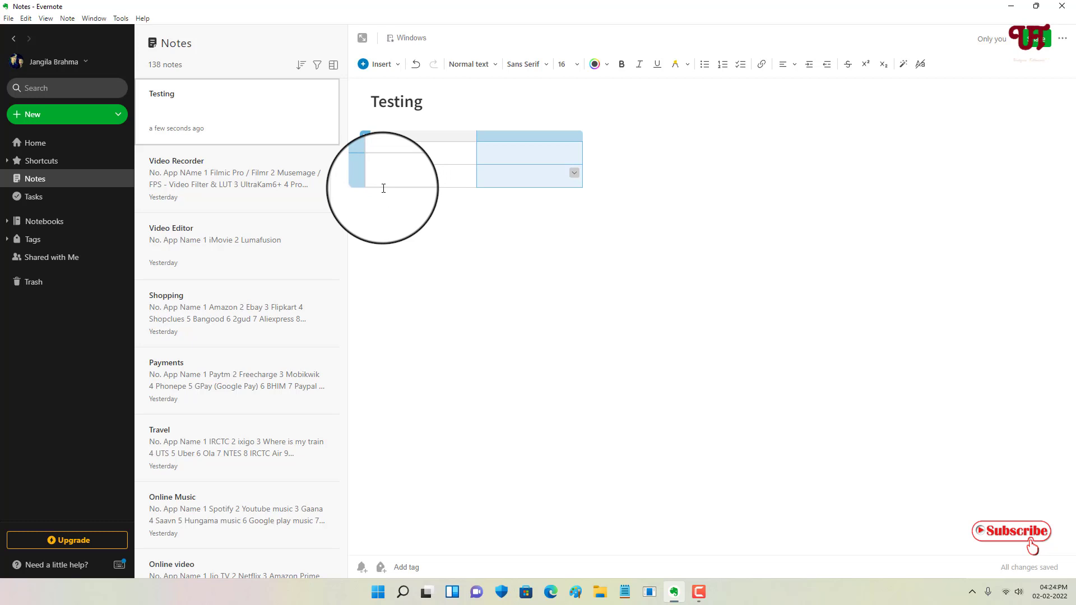
Step: Add six rows to the table below the second row
click(364, 185)
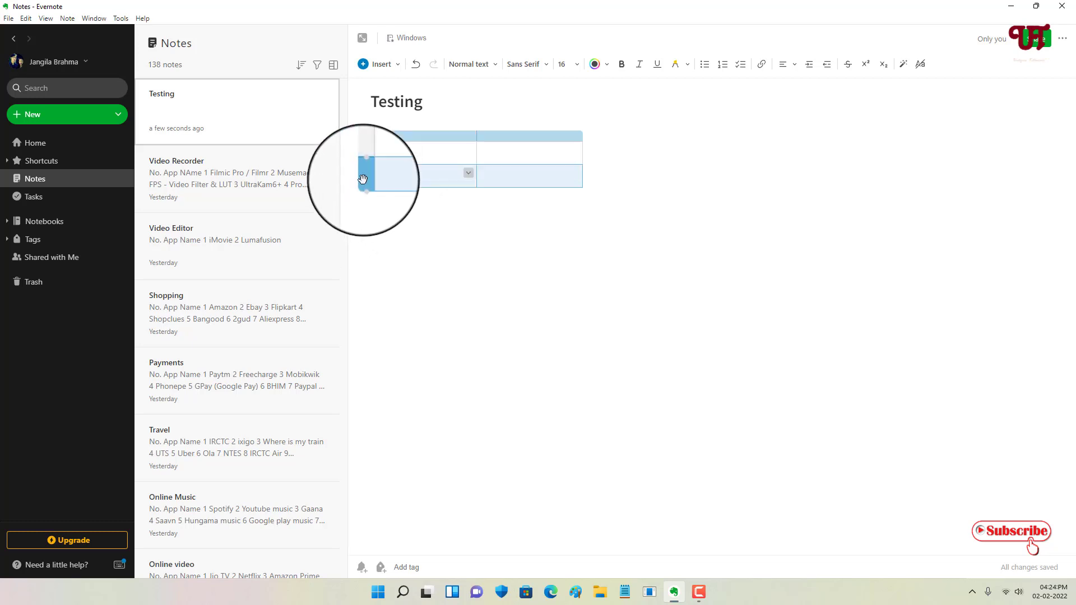
mouse_move(359, 191)
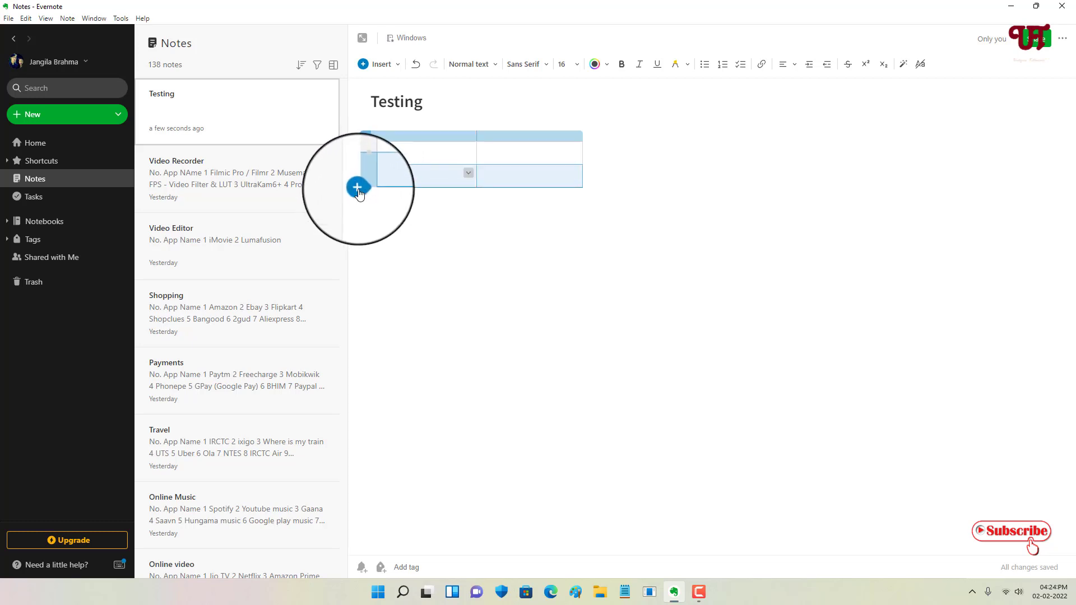
click(357, 188)
click(358, 188)
click(357, 188)
click(358, 189)
click(357, 188)
click(357, 188)
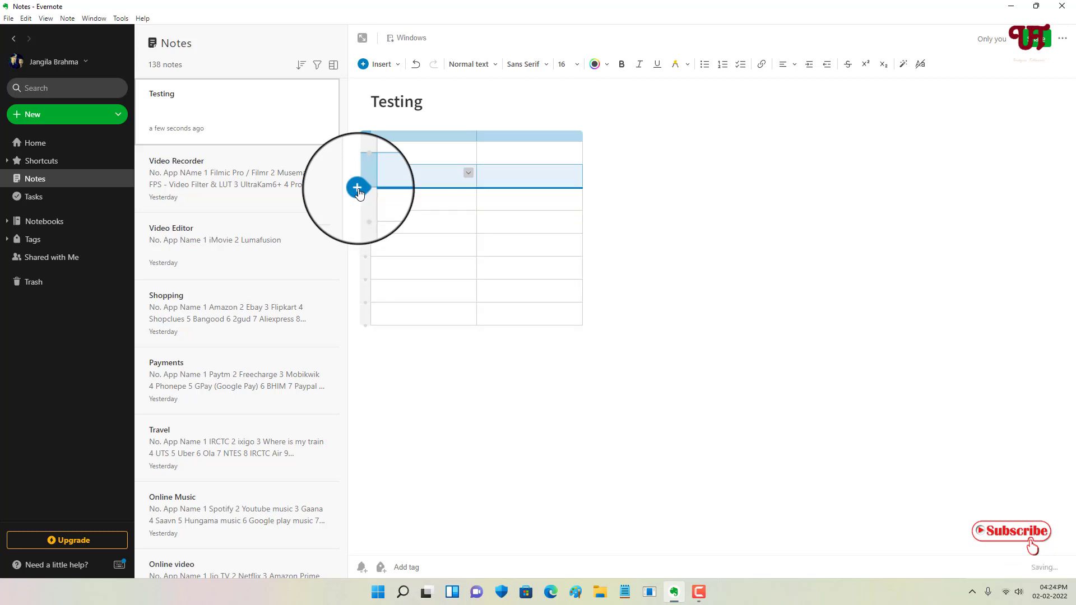
Step: Delete the last four rows of the table
drag(546, 314, 388, 250)
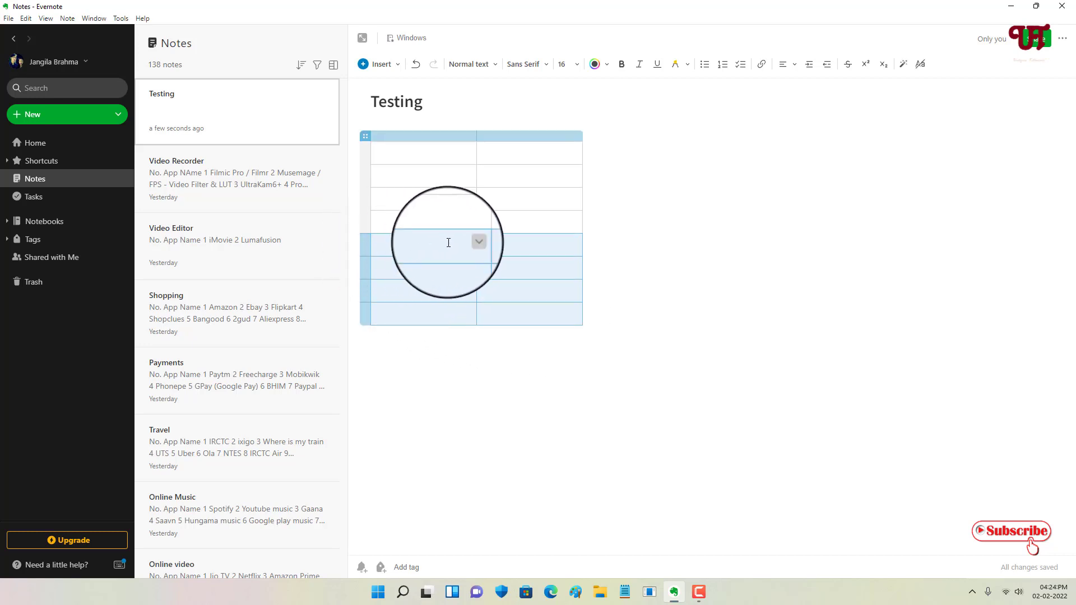
click(469, 247)
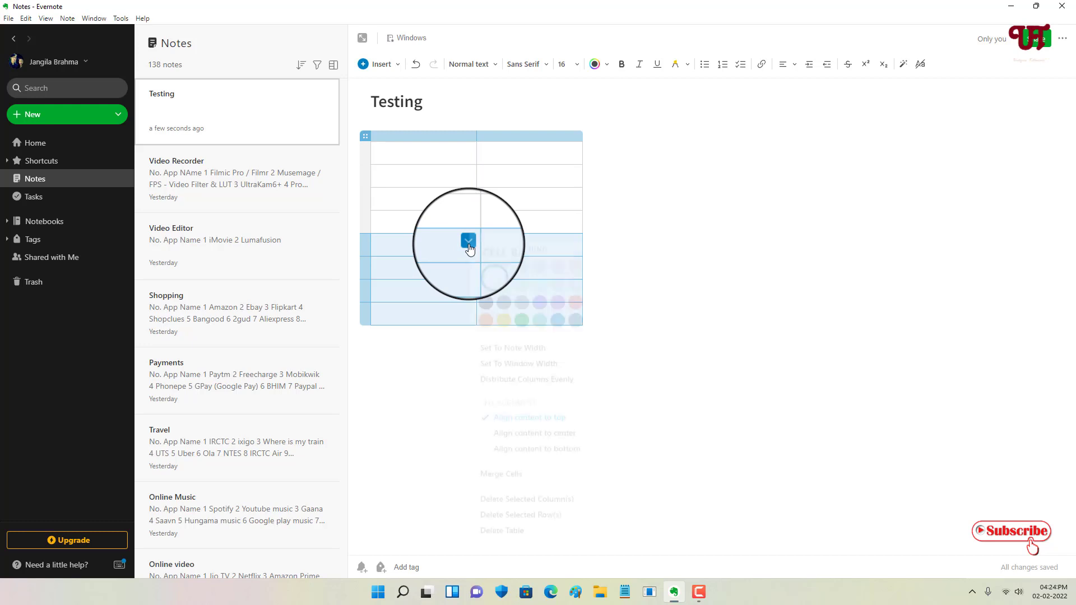
click(525, 524)
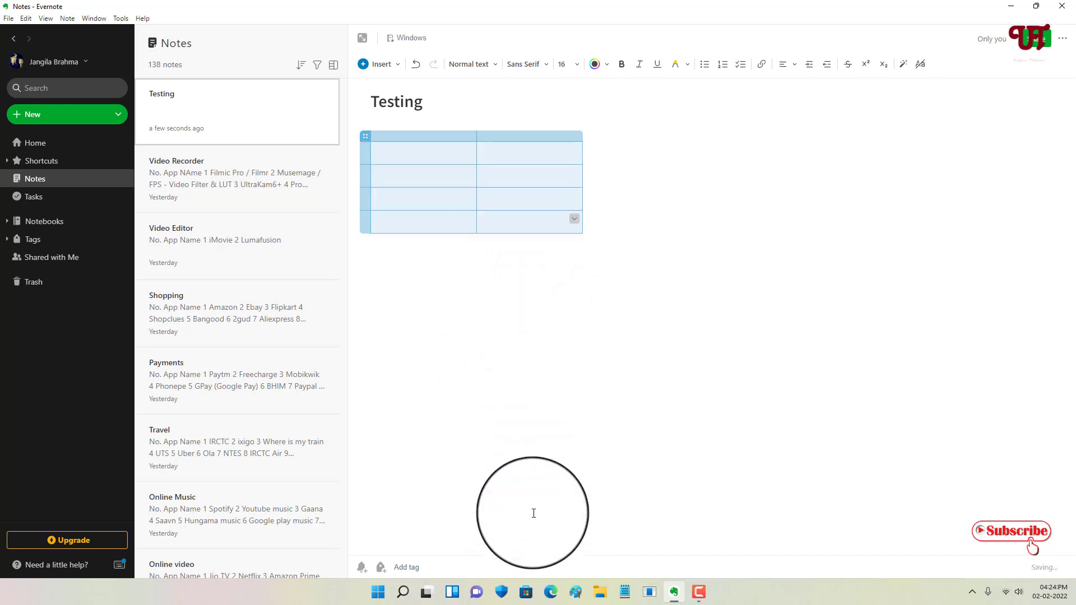
Step: Resize the table columns, keeping the first one narrow and stretching the second across most of the note's width
click(423, 216)
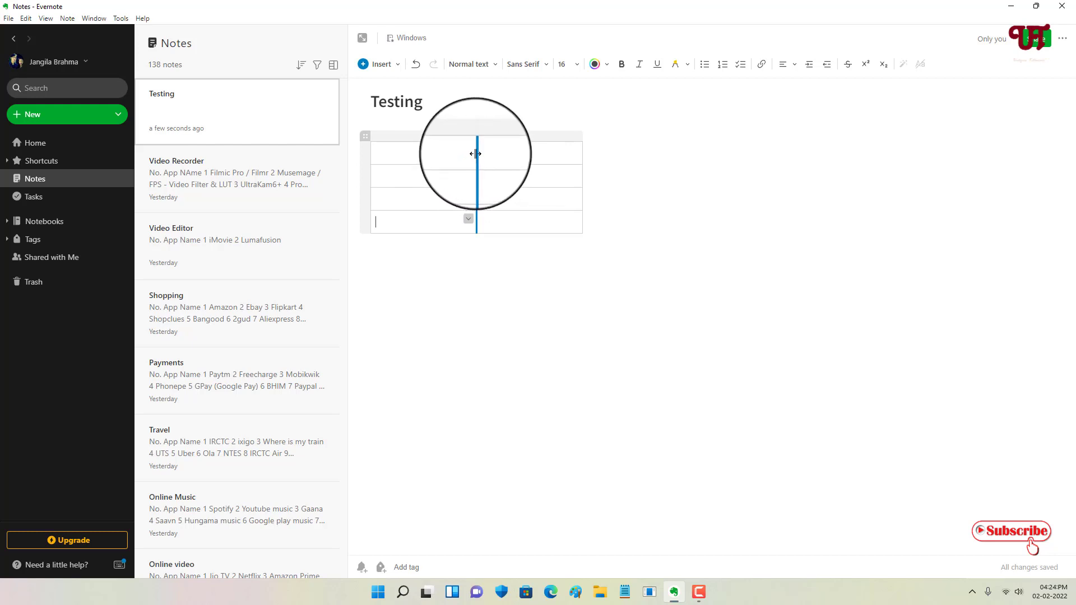
drag(476, 153, 728, 151)
drag(659, 150, 450, 148)
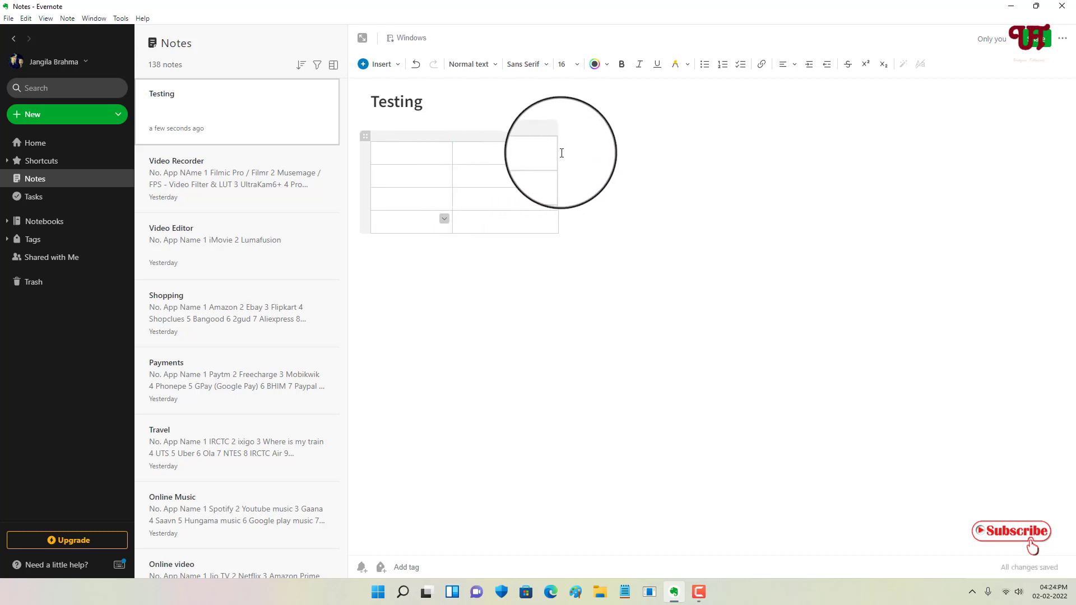
drag(560, 152, 903, 172)
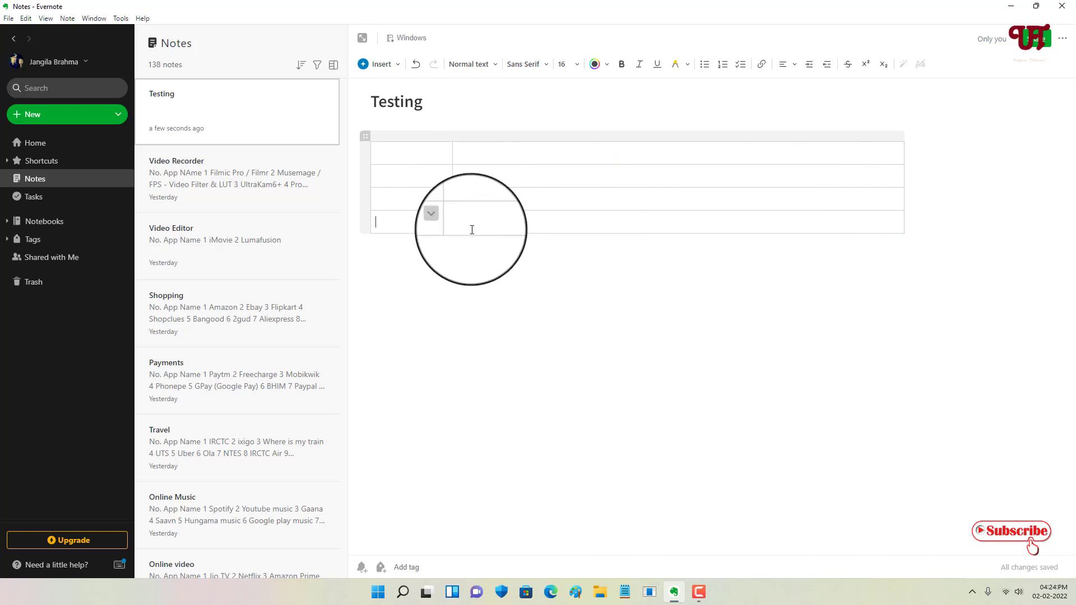
drag(453, 188, 480, 188)
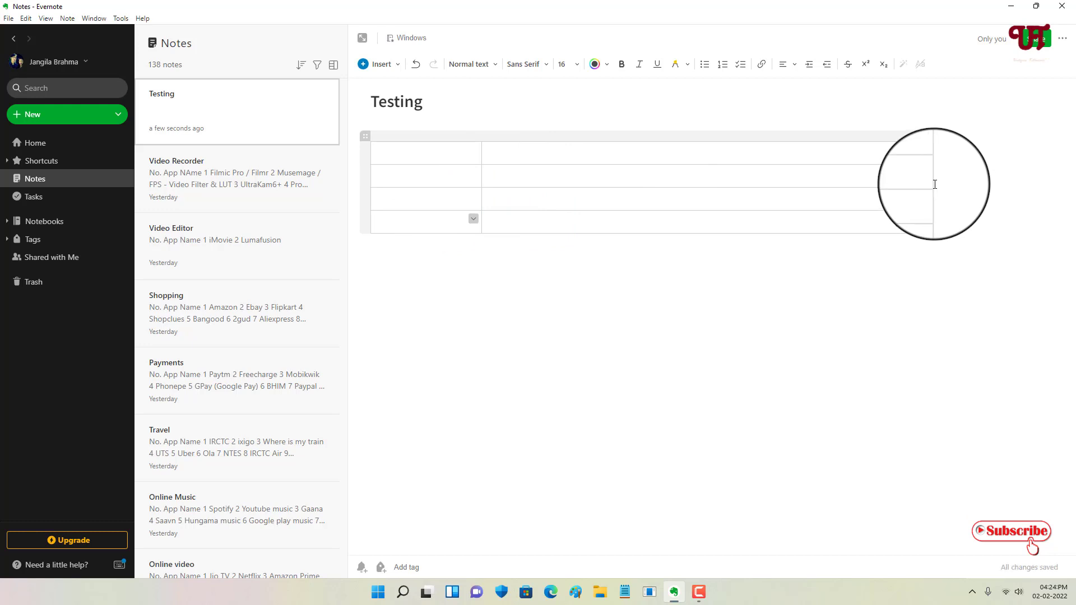
mouse_move(931, 179)
mouse_down()
mouse_move(679, 163)
mouse_move(920, 180)
mouse_up()
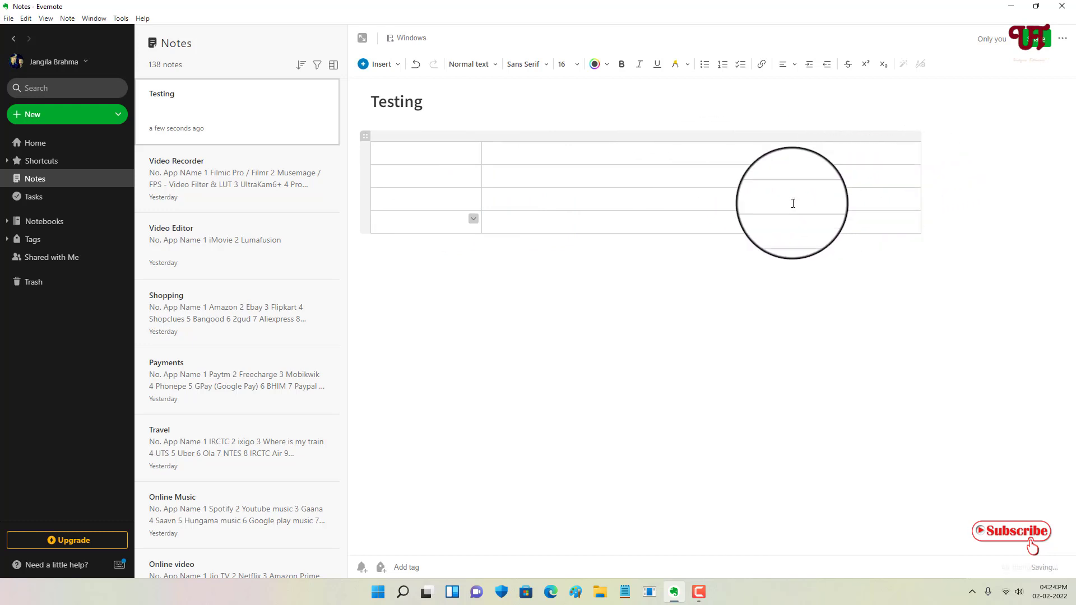
Step: Fill the table's top-left cell with dark grey and the second cell of the first row with green
click(426, 153)
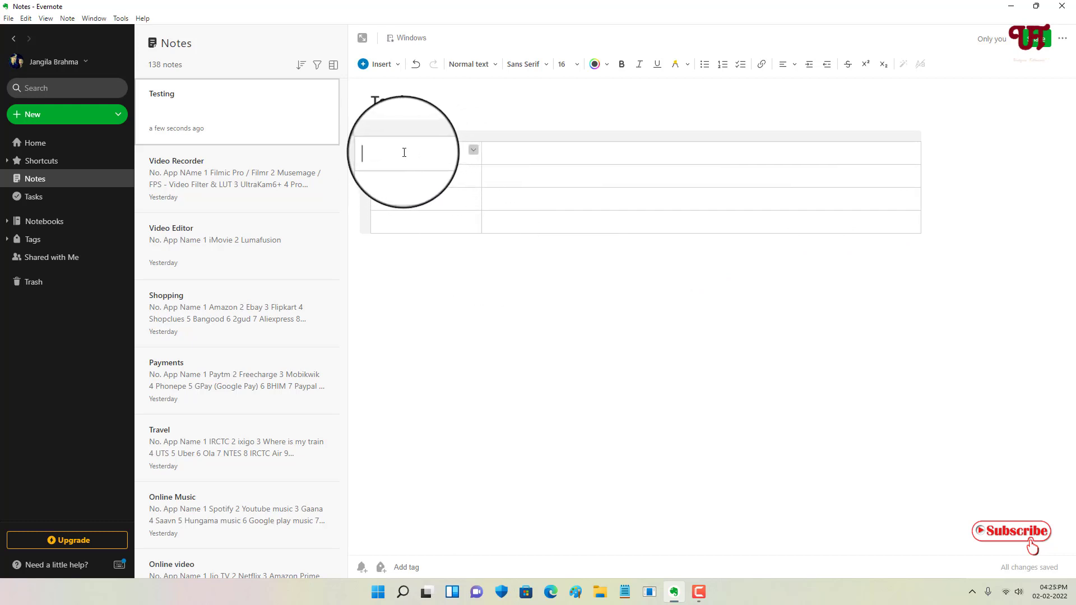
click(474, 151)
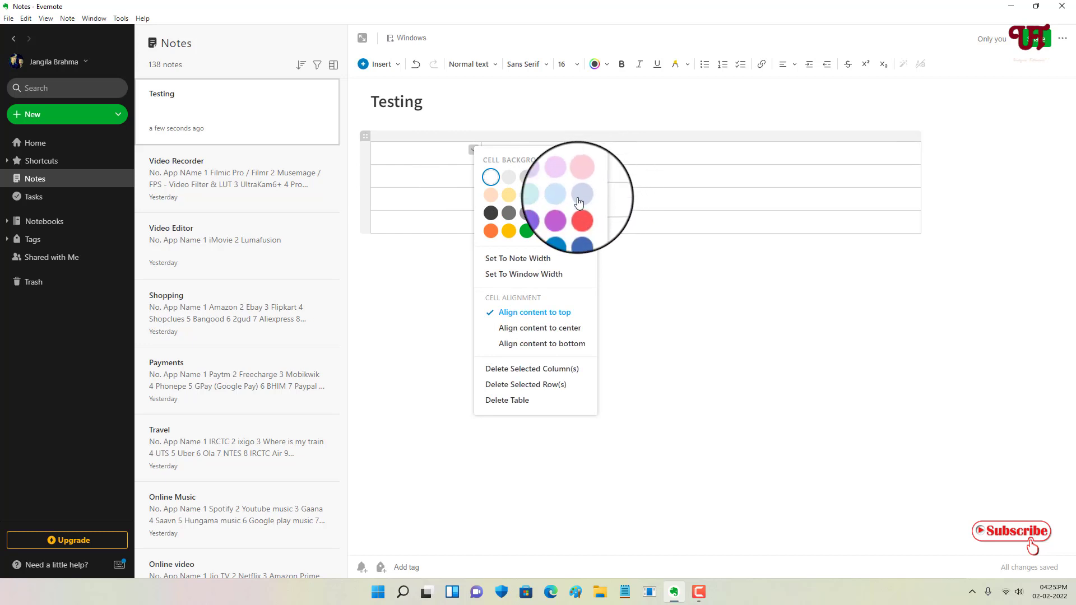
click(491, 215)
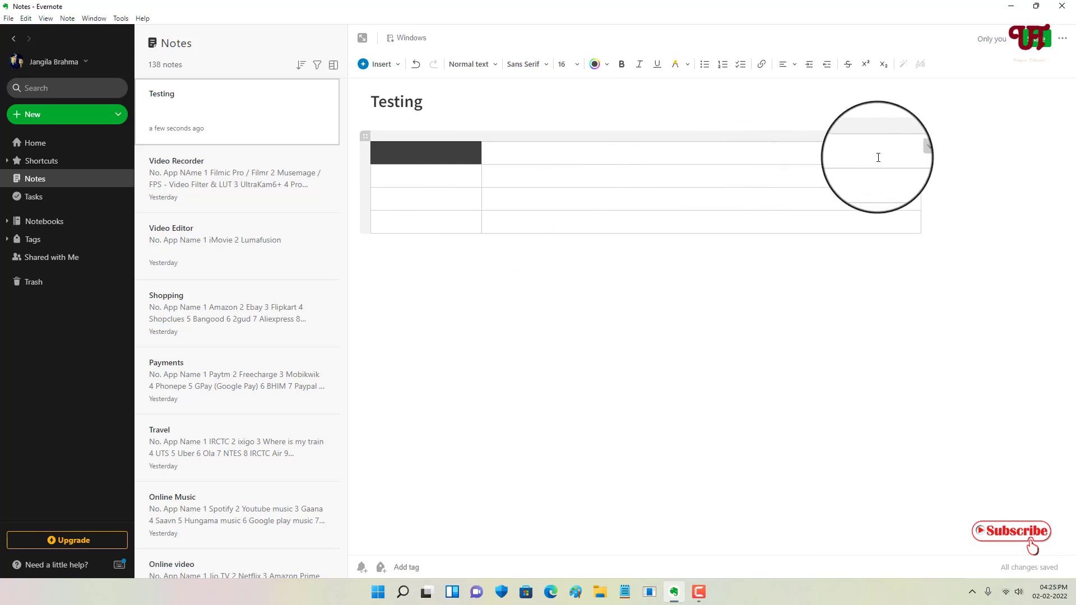
click(913, 151)
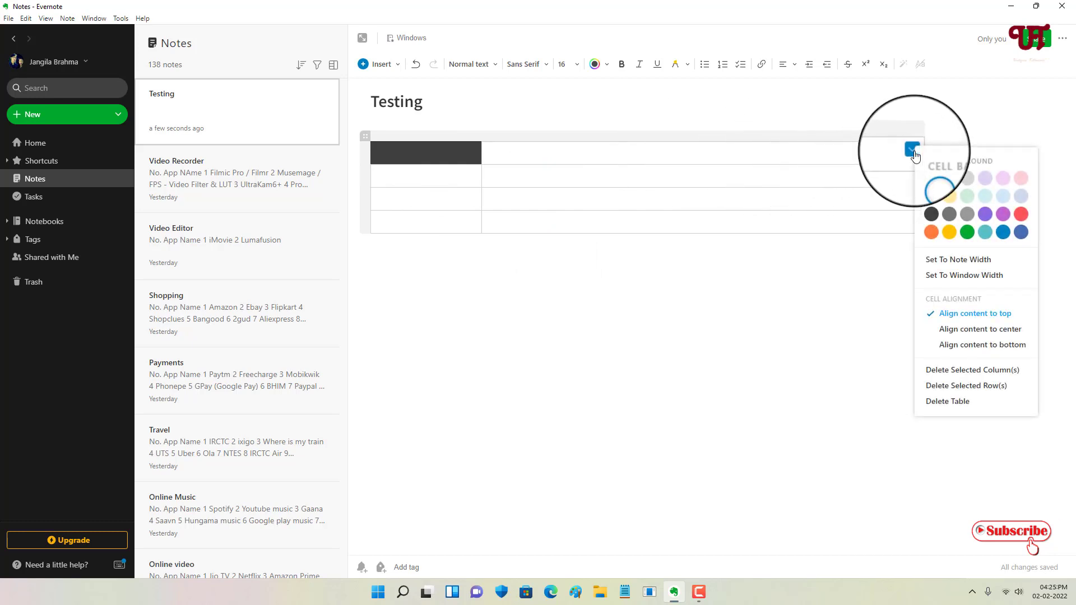
click(967, 232)
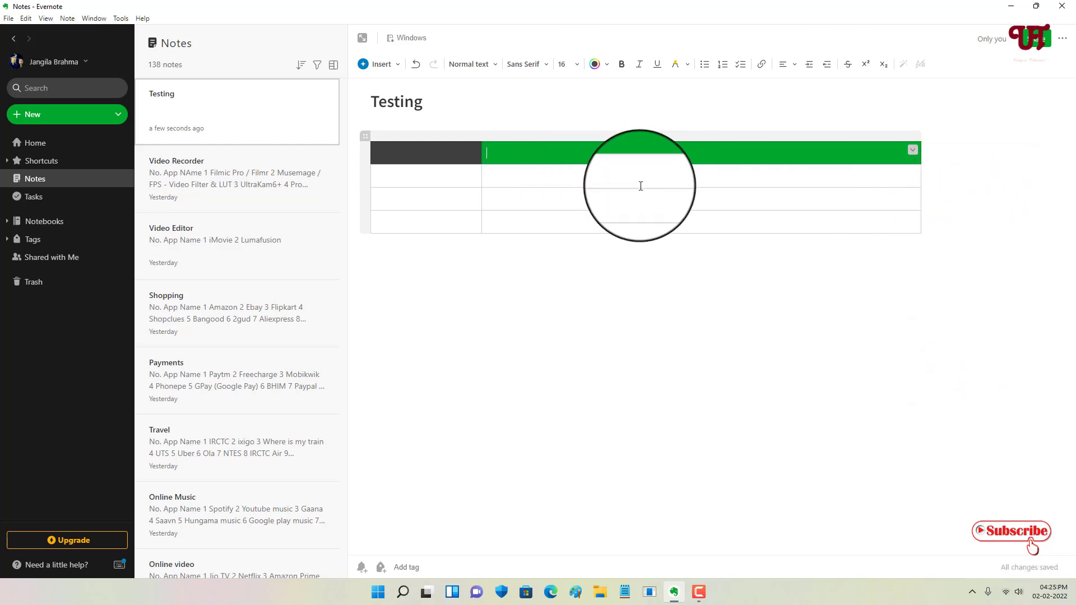
Step: Enter the headings "No." and "App Name" in the first row of the table
click(465, 161)
text(No.)
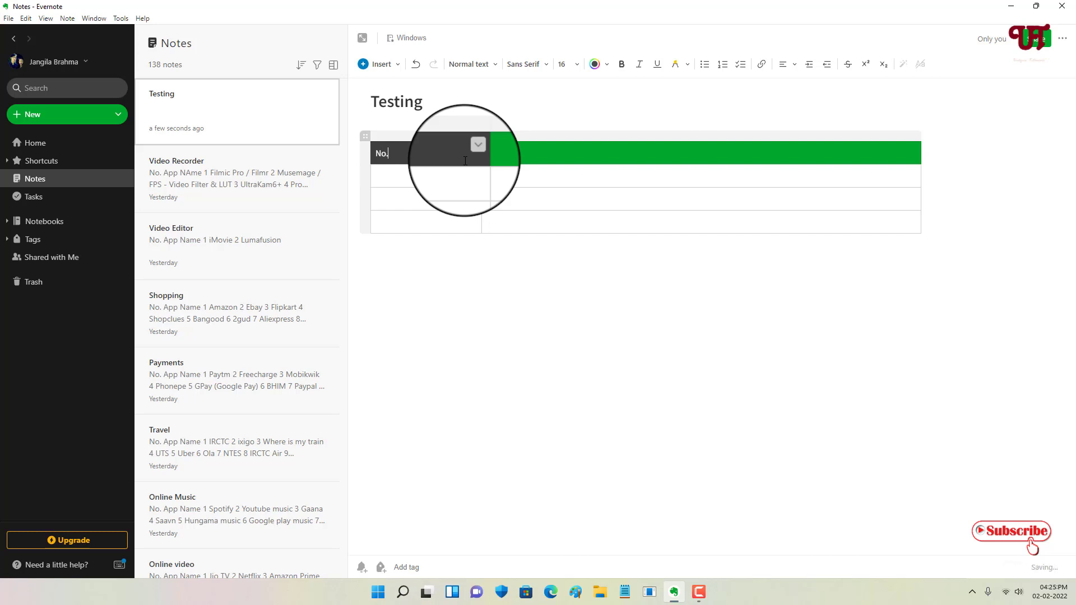
click(517, 155)
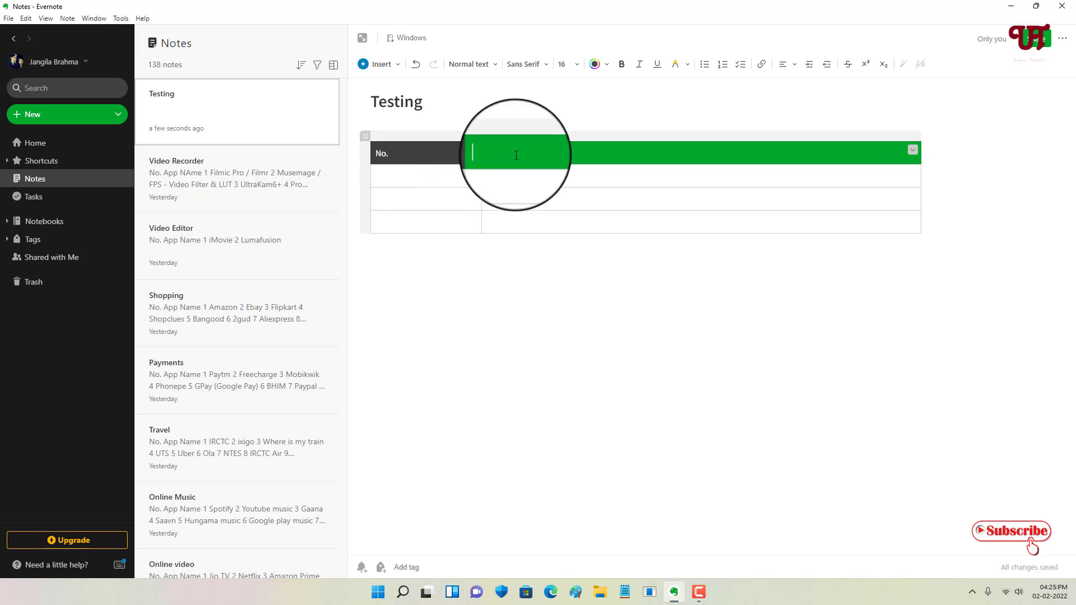
text(App Name)
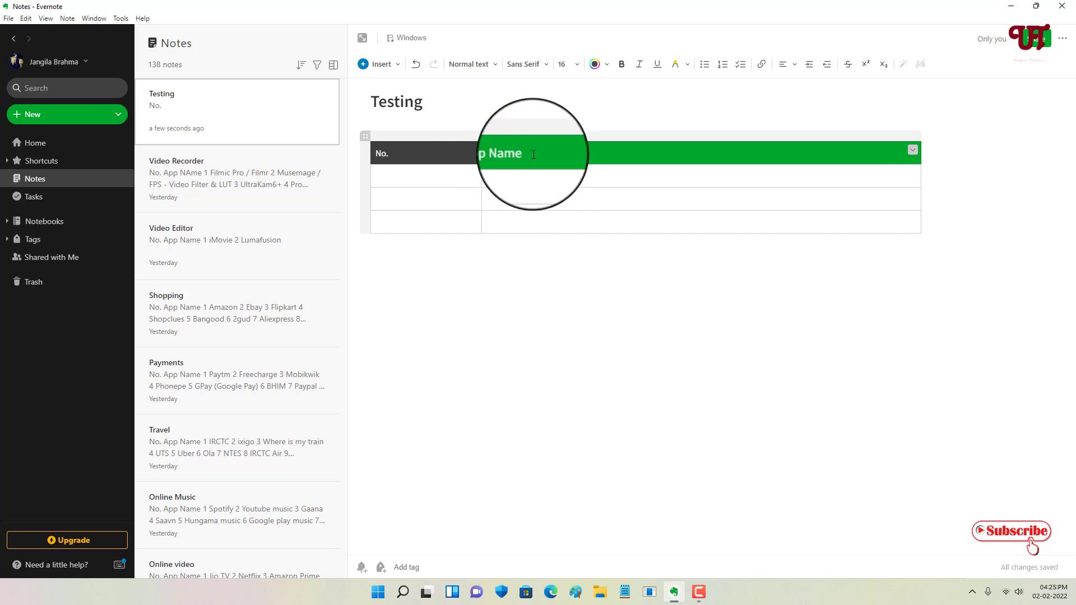
click(721, 329)
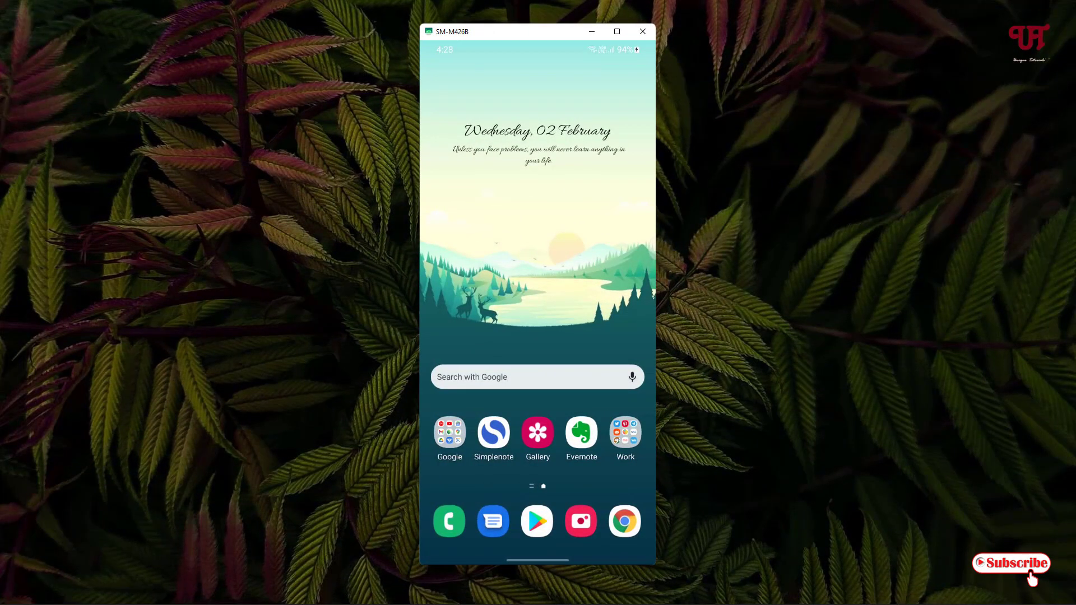
Step: Switch to Evernote on the mirrored phone and create a new note titled "TESTING"
click(581, 432)
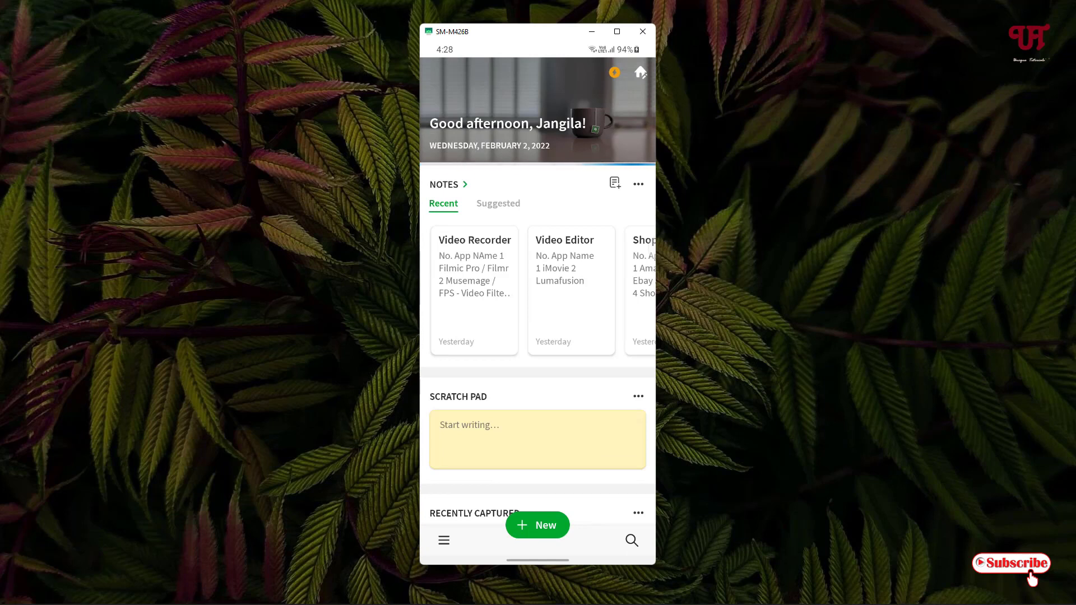
click(542, 525)
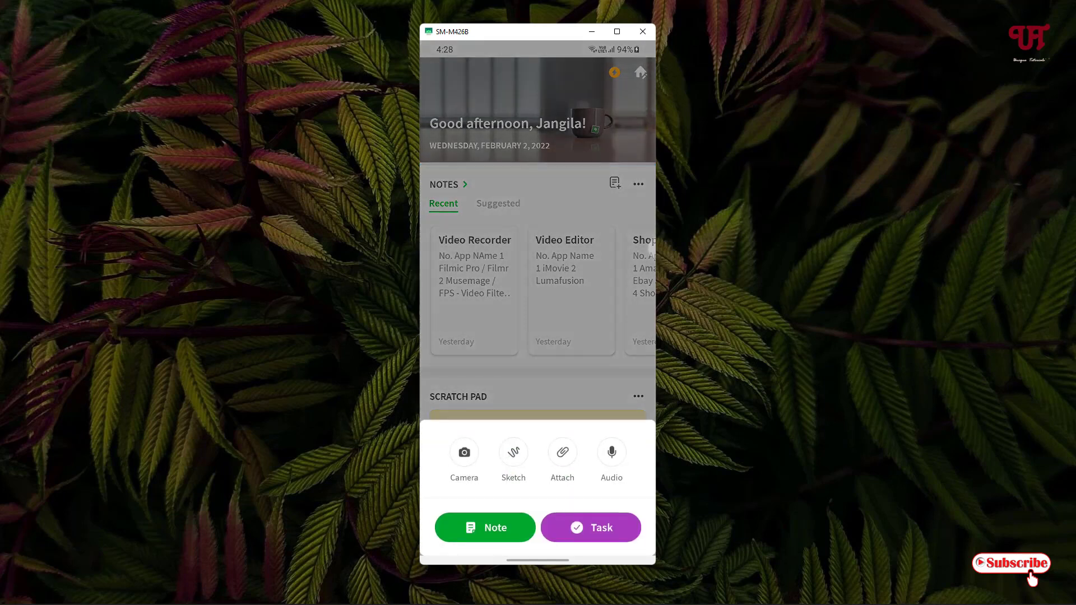
click(492, 530)
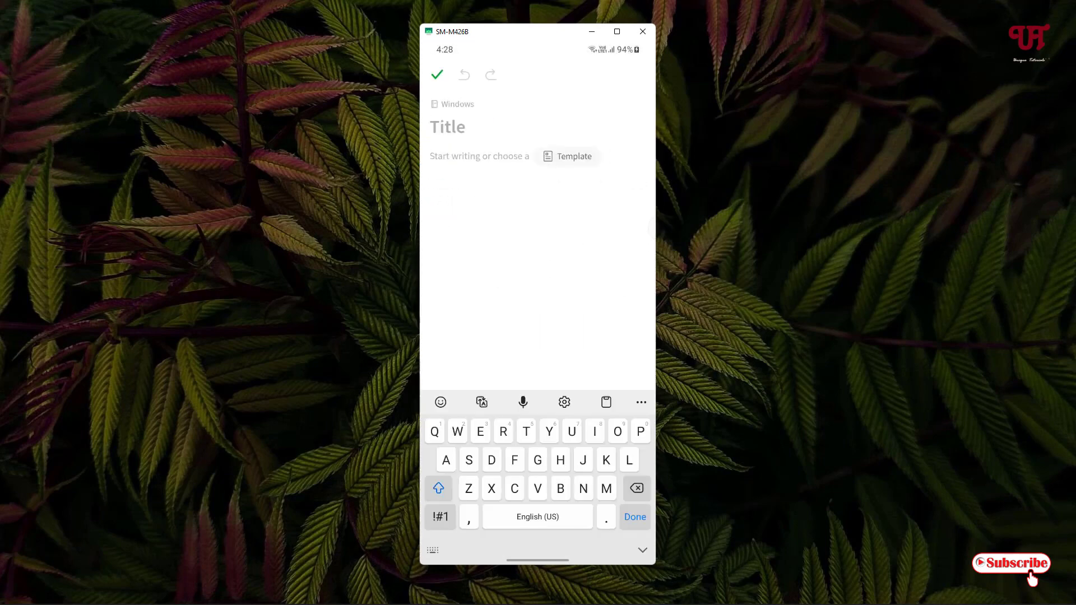
text(TEST)
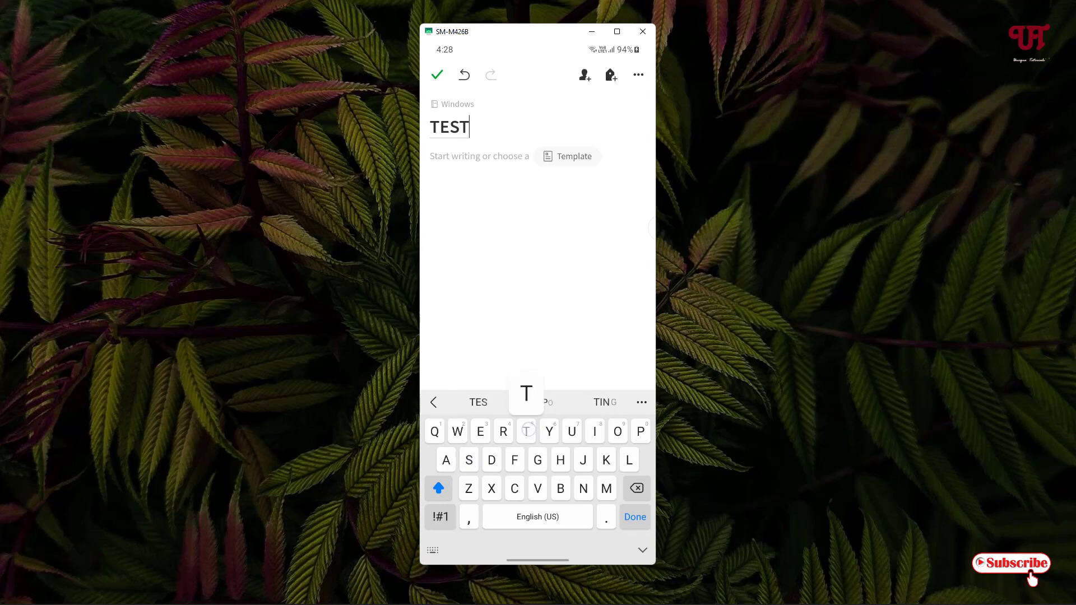
text(ING)
Step: Insert a table into the body of the TESTING note and look across its columns
click(478, 159)
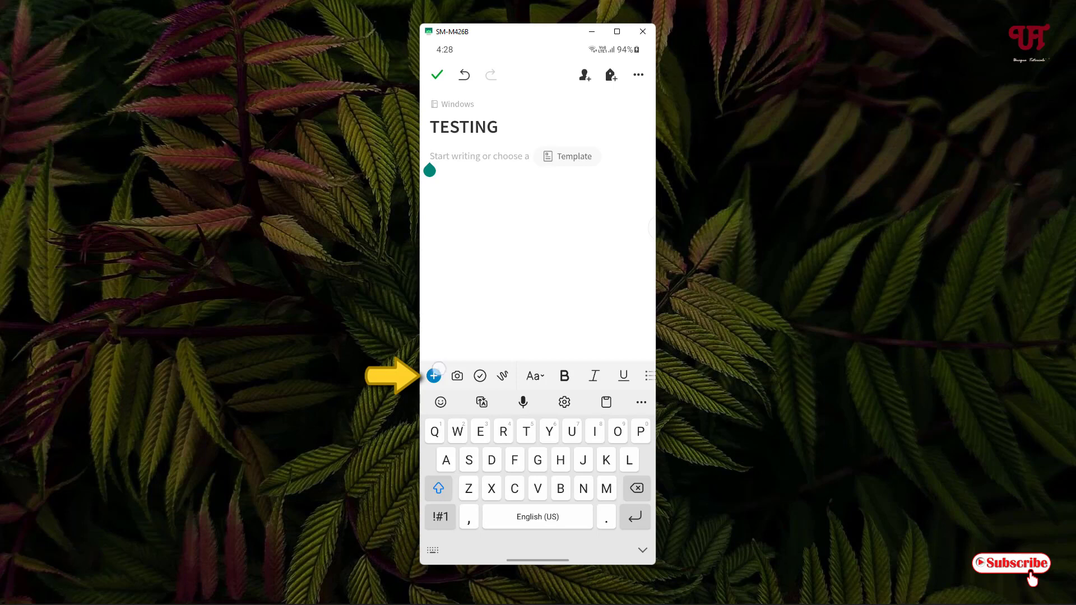
click(434, 376)
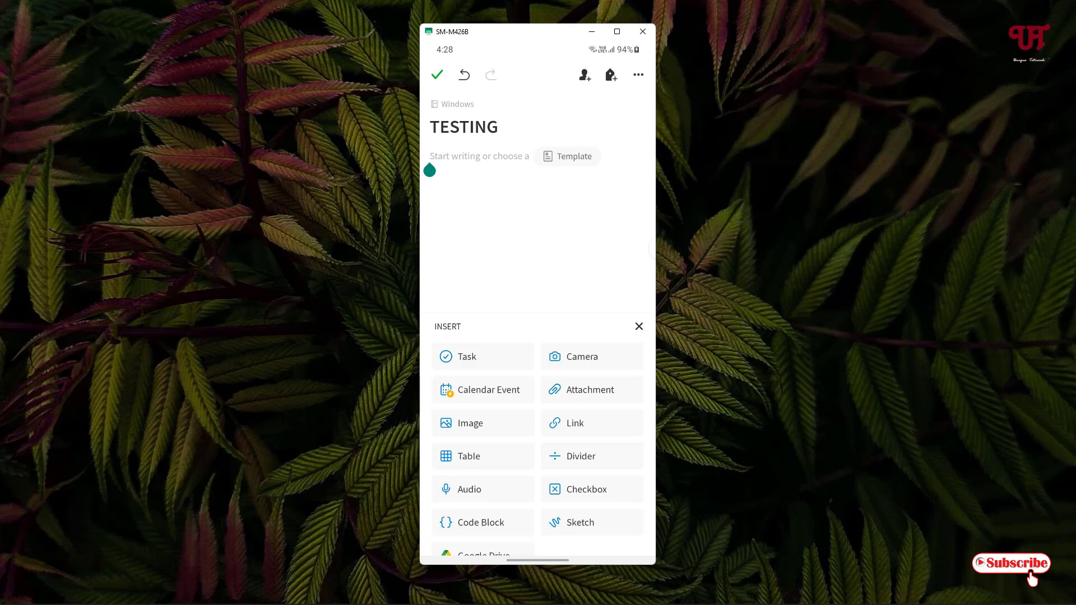
click(490, 455)
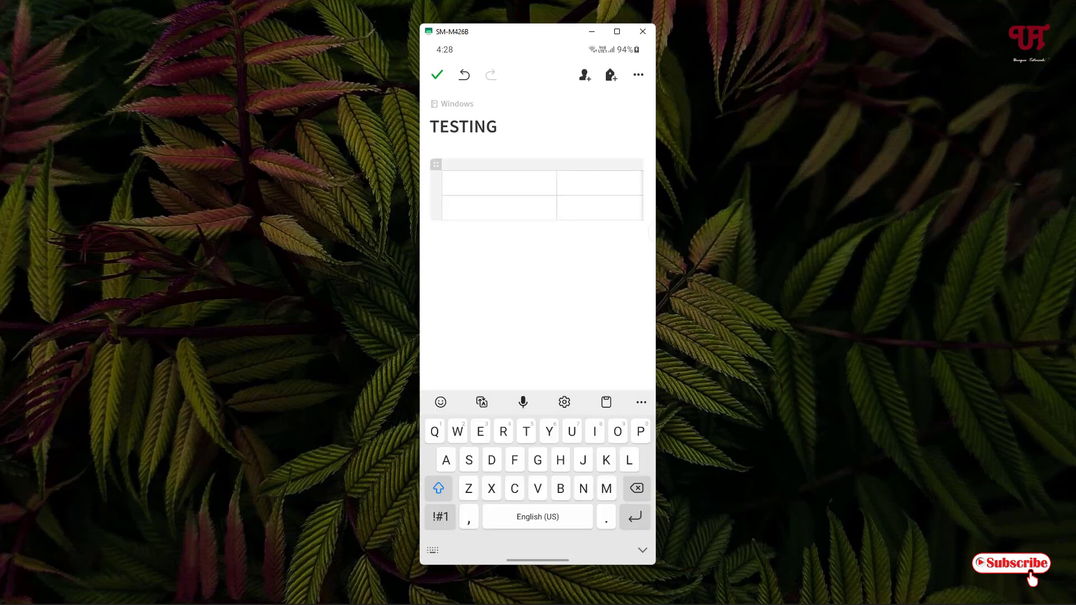
drag(558, 203, 485, 212)
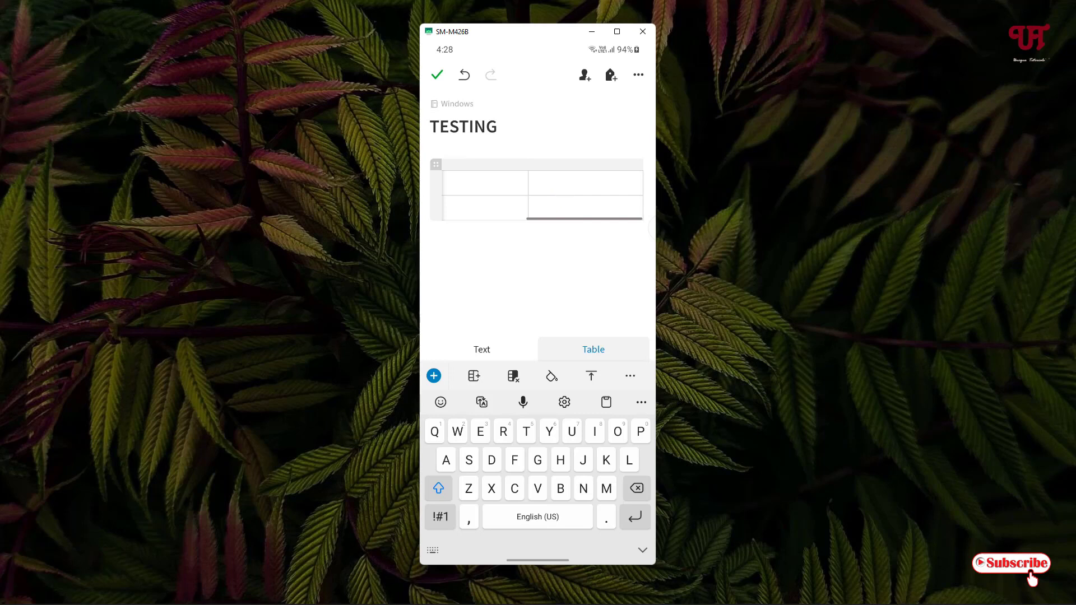
Step: Select the table's first column, review the options for deleting table cells, and close them without deleting anything
drag(599, 201, 632, 201)
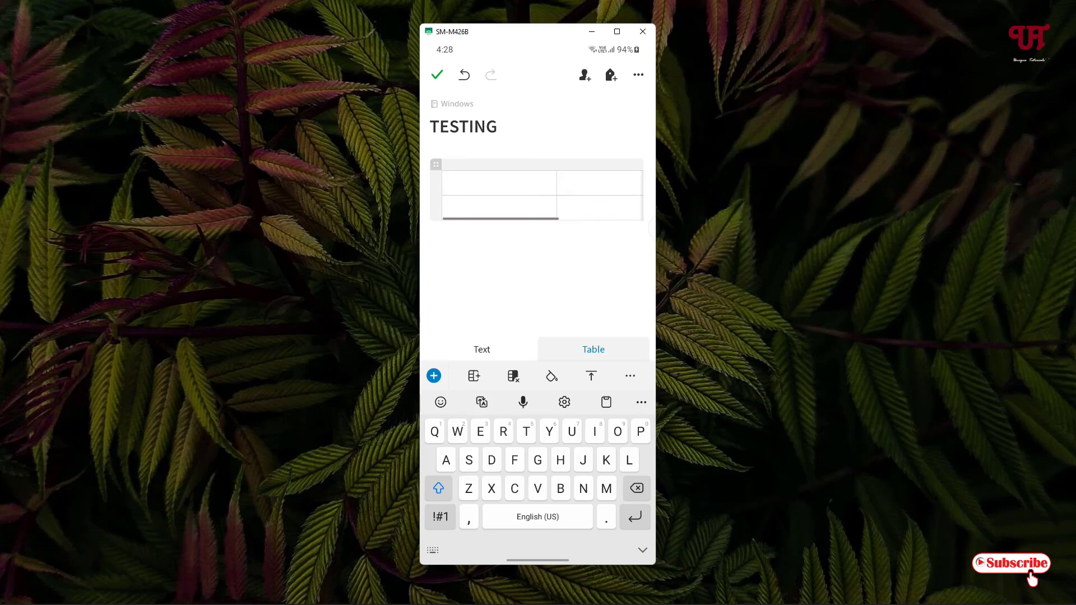
click(498, 164)
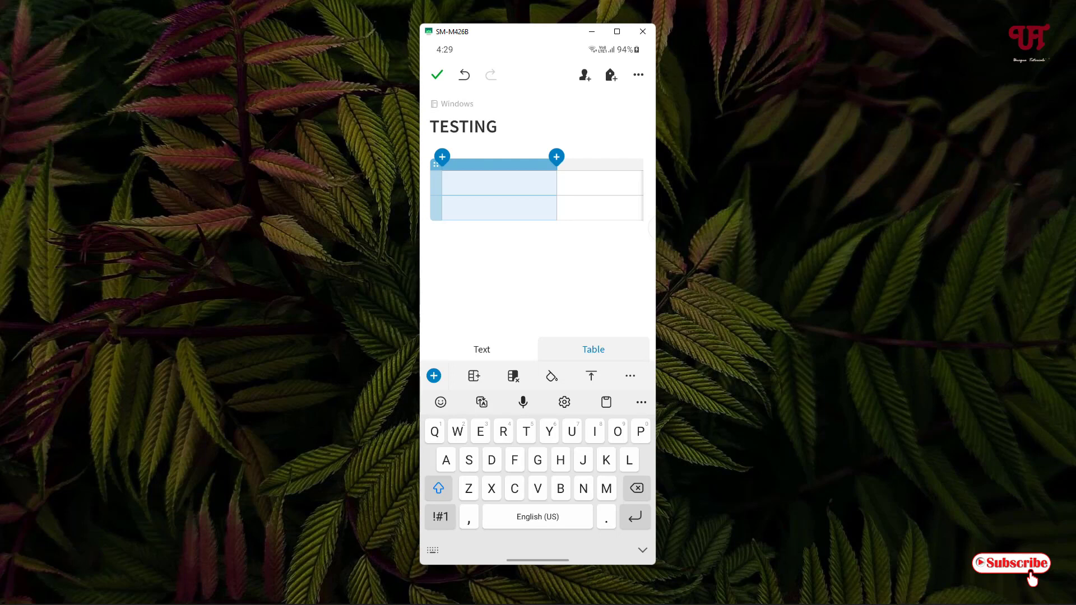
click(513, 375)
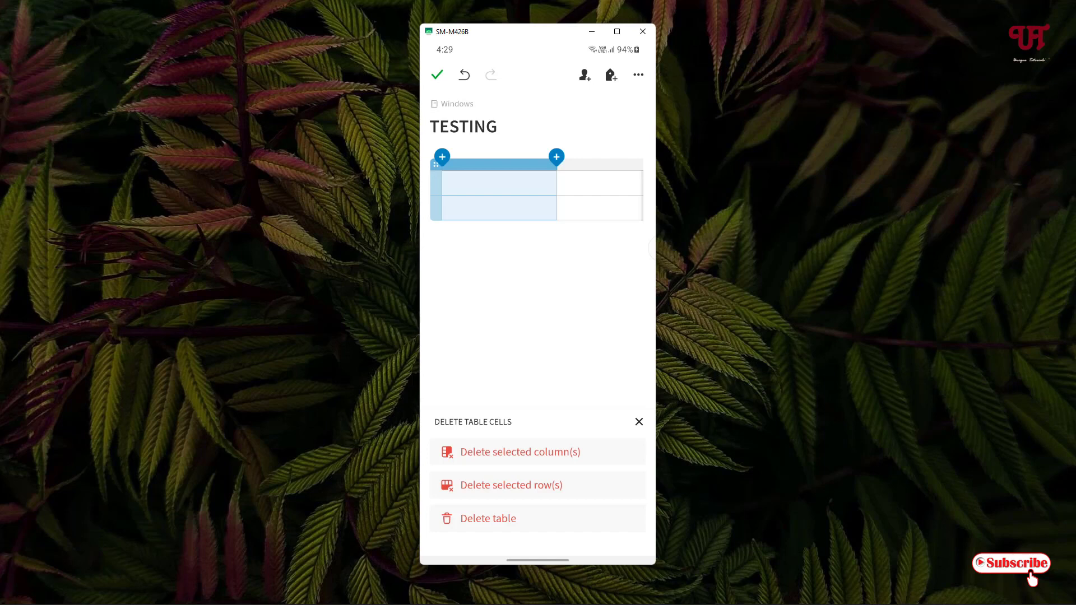
drag(542, 421, 543, 456)
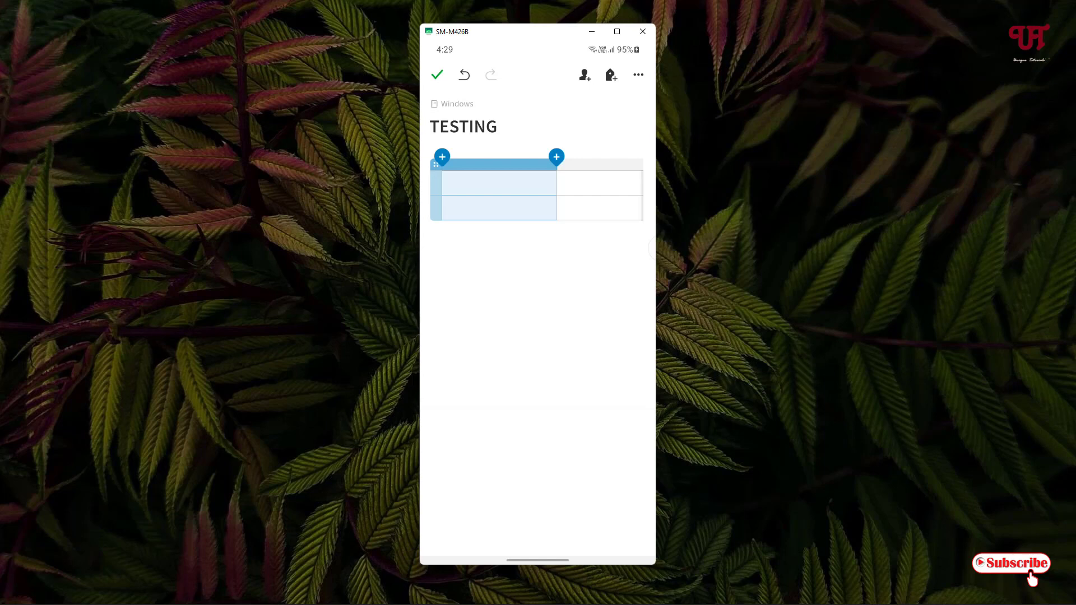
drag(549, 210, 602, 214)
click(568, 272)
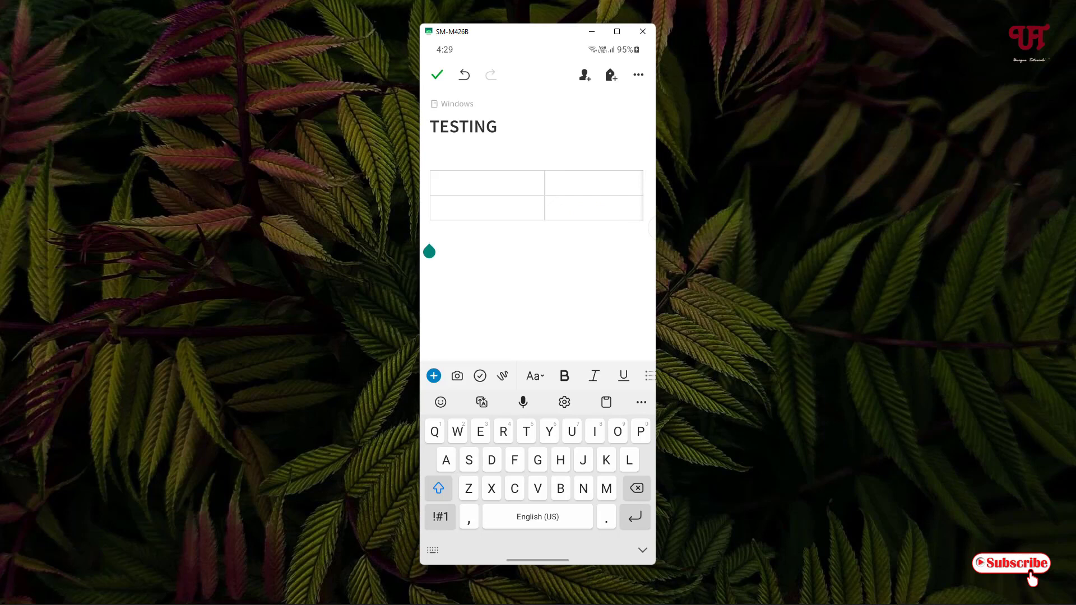
Step: Insert a new column directly after the table's first column and leave the table
click(447, 184)
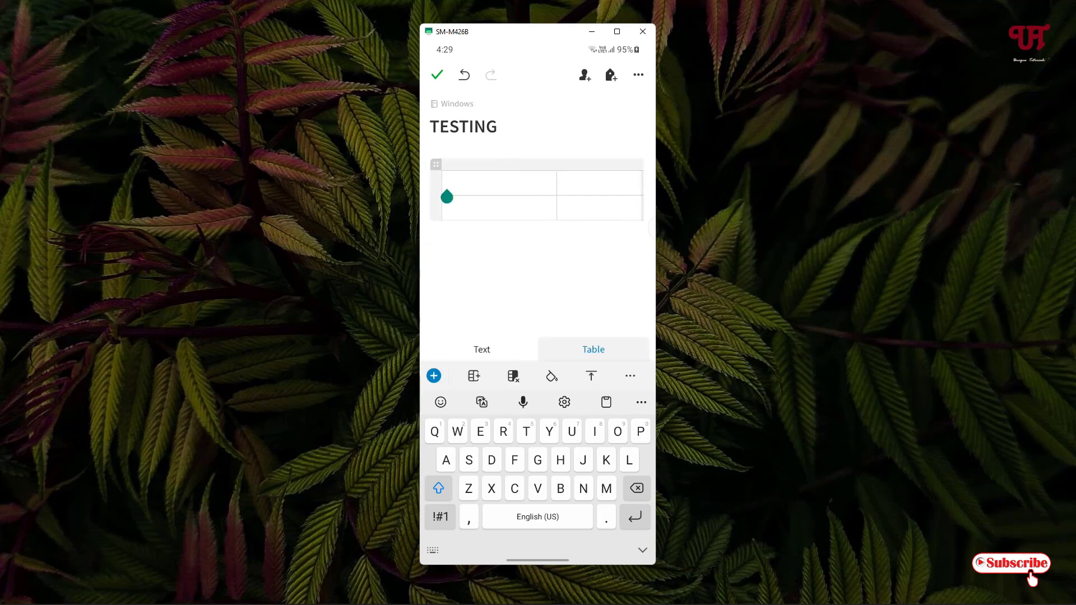
click(498, 164)
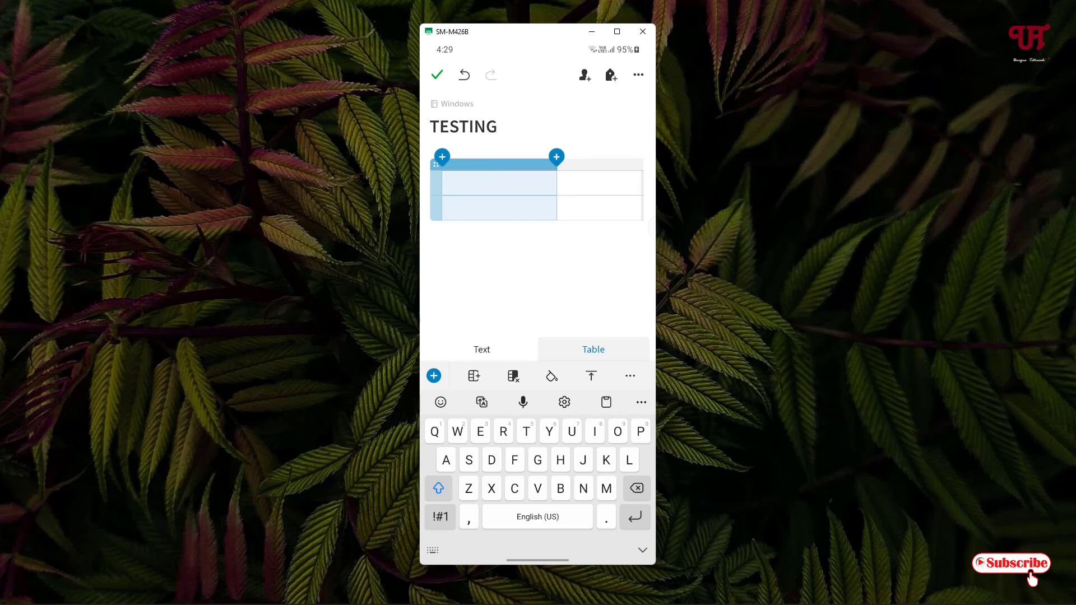
drag(560, 191, 470, 205)
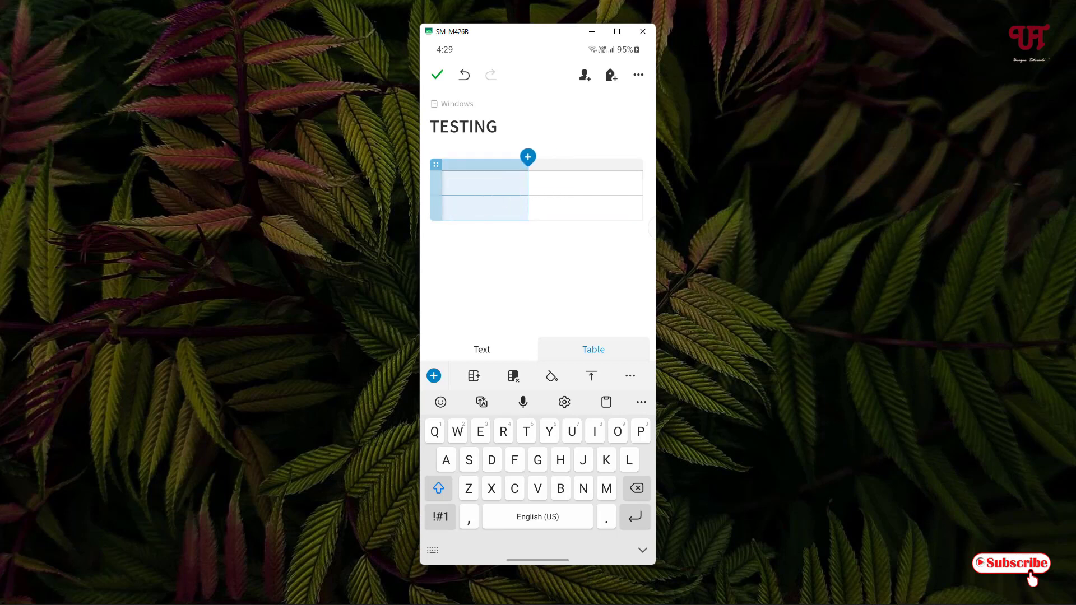
click(527, 156)
drag(588, 206, 466, 223)
drag(541, 198, 624, 194)
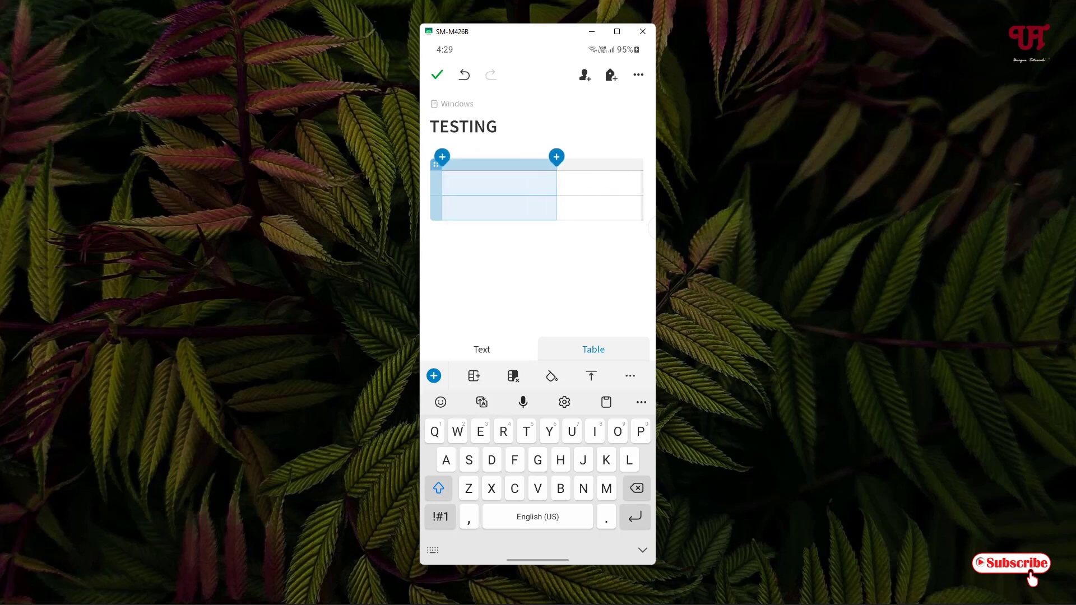
click(521, 247)
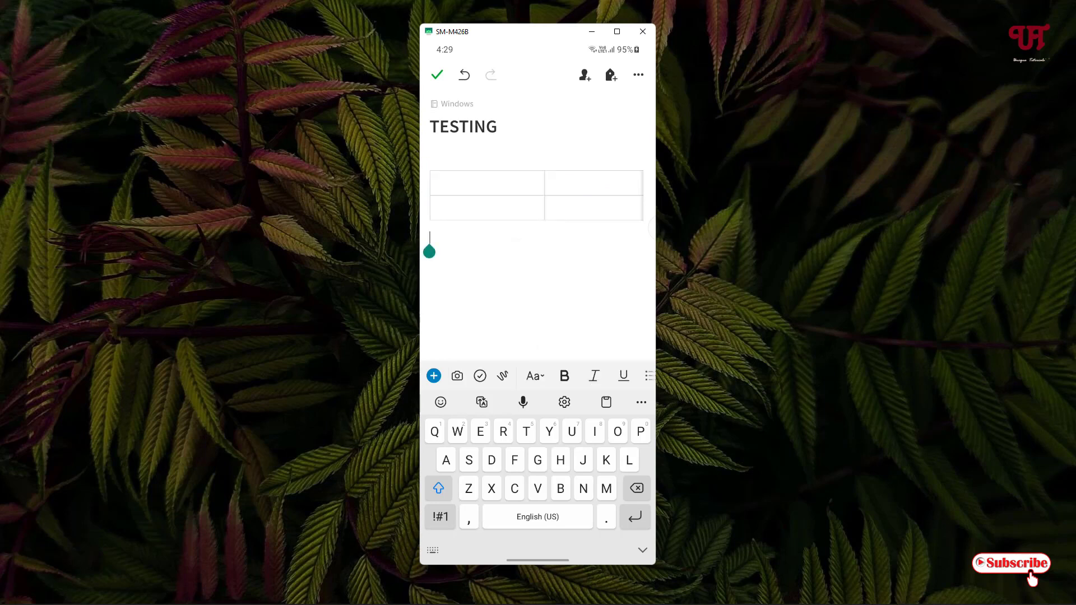
Step: Add three rows below the table's second row and look across the enlarged table
click(480, 175)
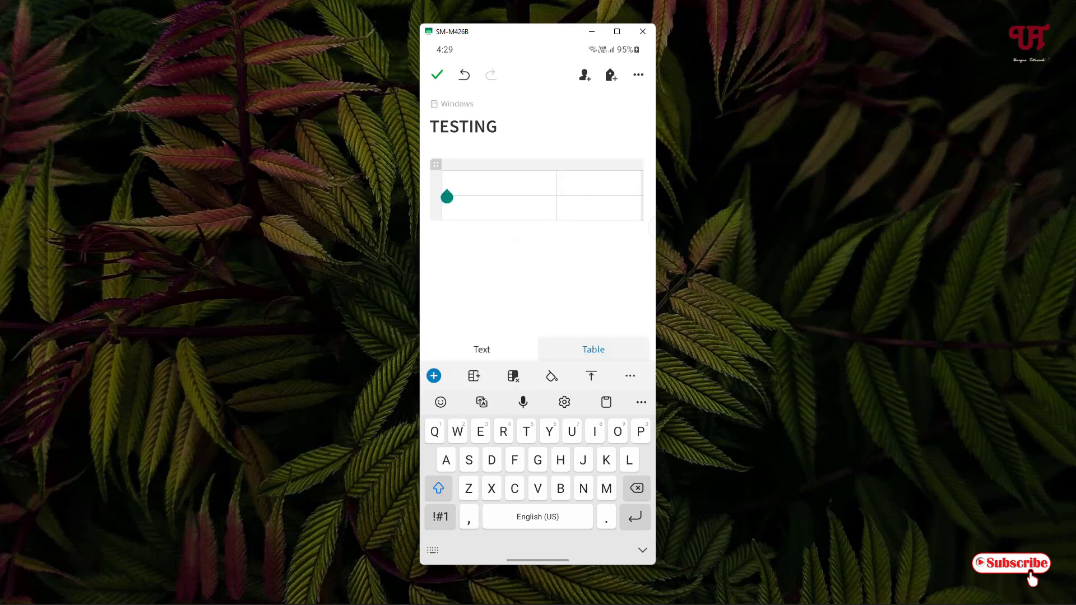
click(437, 208)
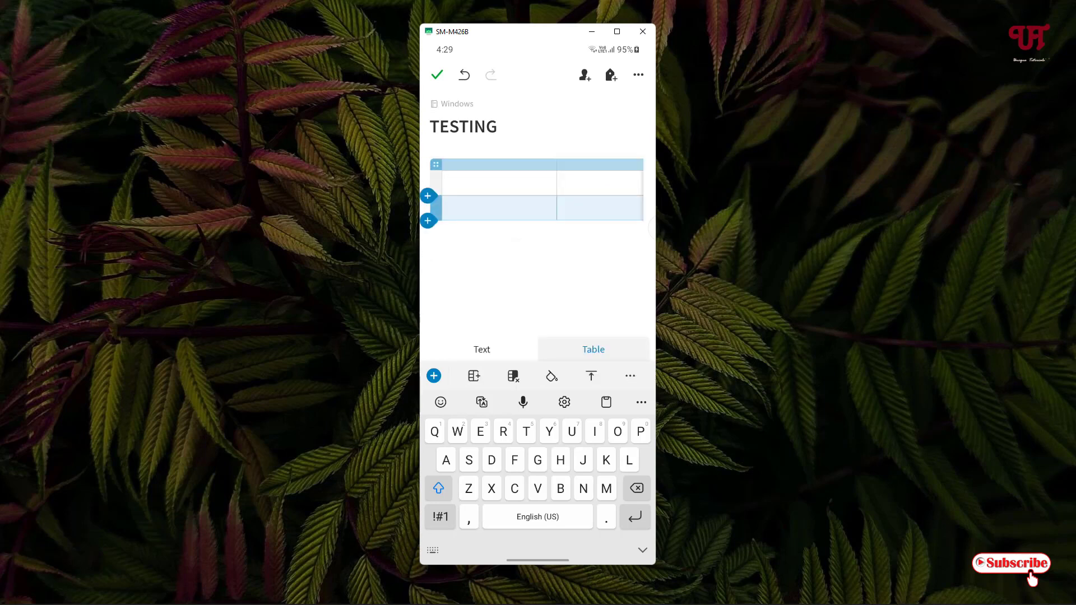
click(427, 220)
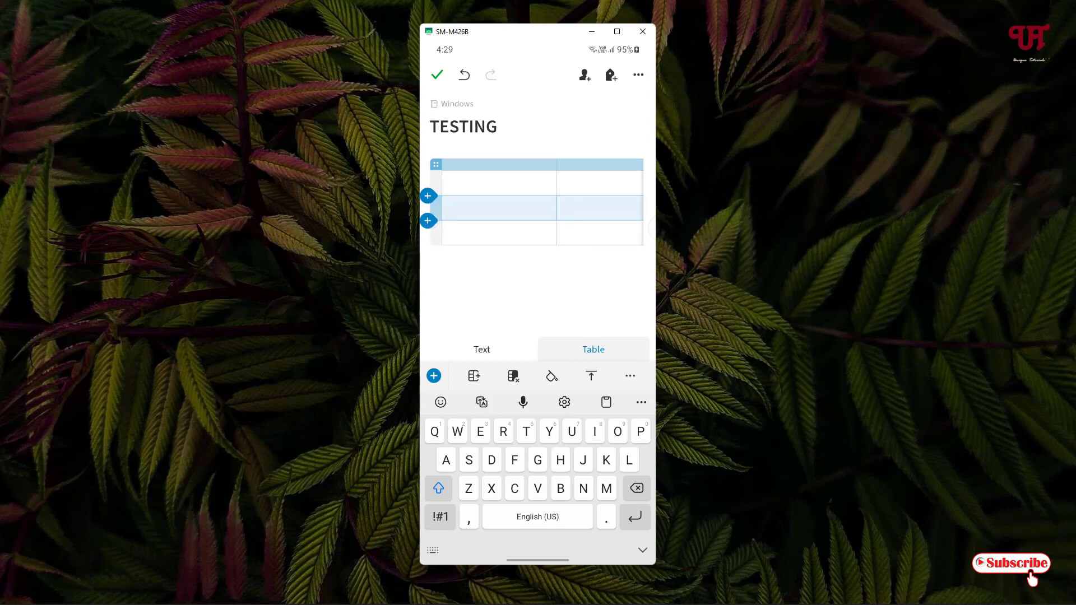
click(427, 221)
click(427, 220)
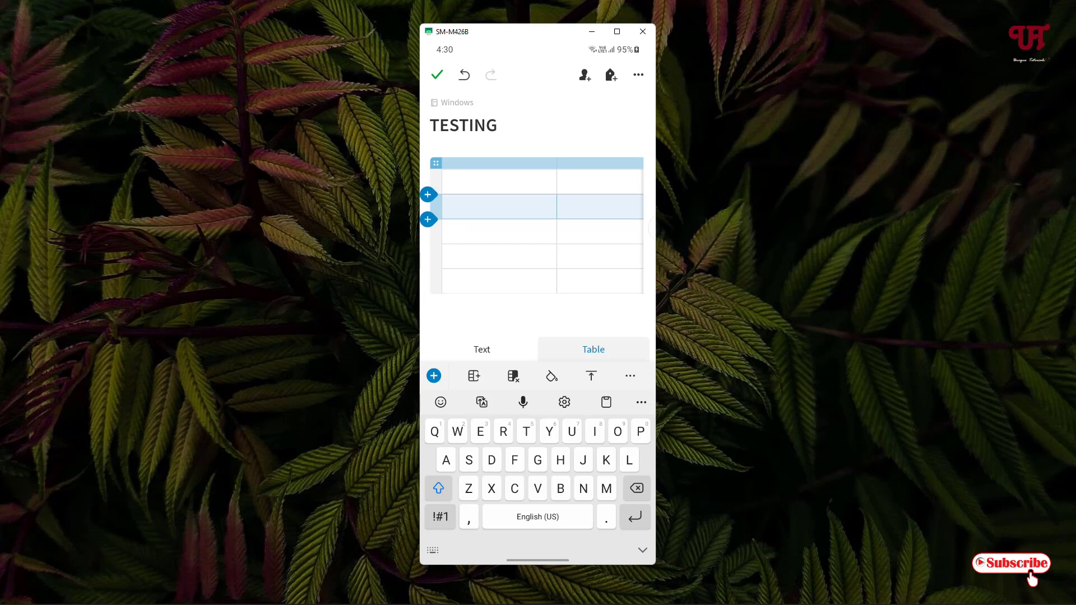
drag(514, 264, 468, 283)
drag(555, 263, 593, 265)
drag(514, 189, 515, 205)
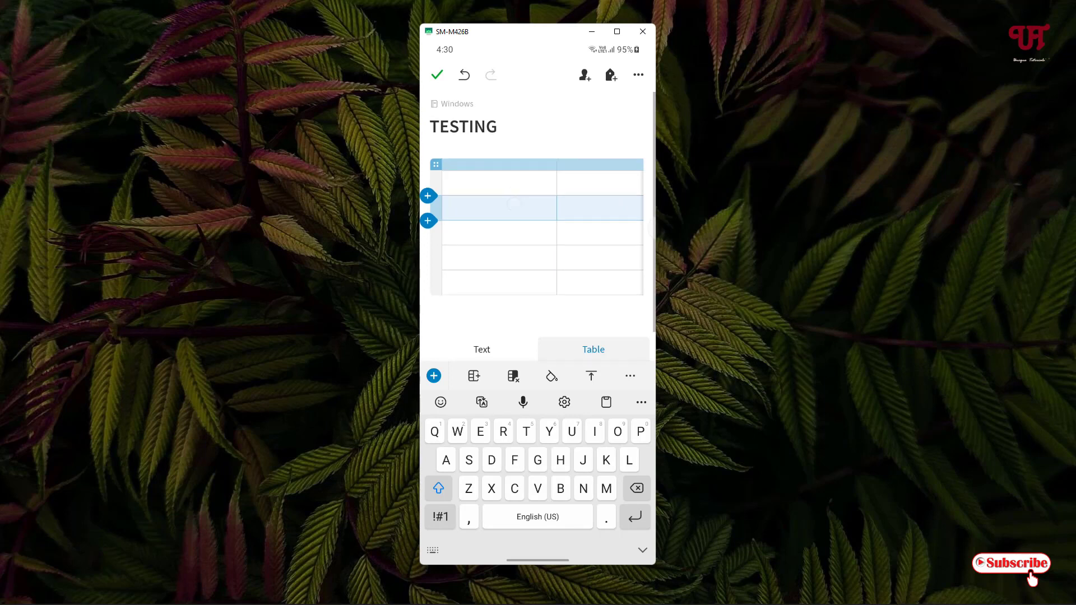
Step: Fill the first cell of the table's first row with dark grey
click(511, 183)
click(447, 182)
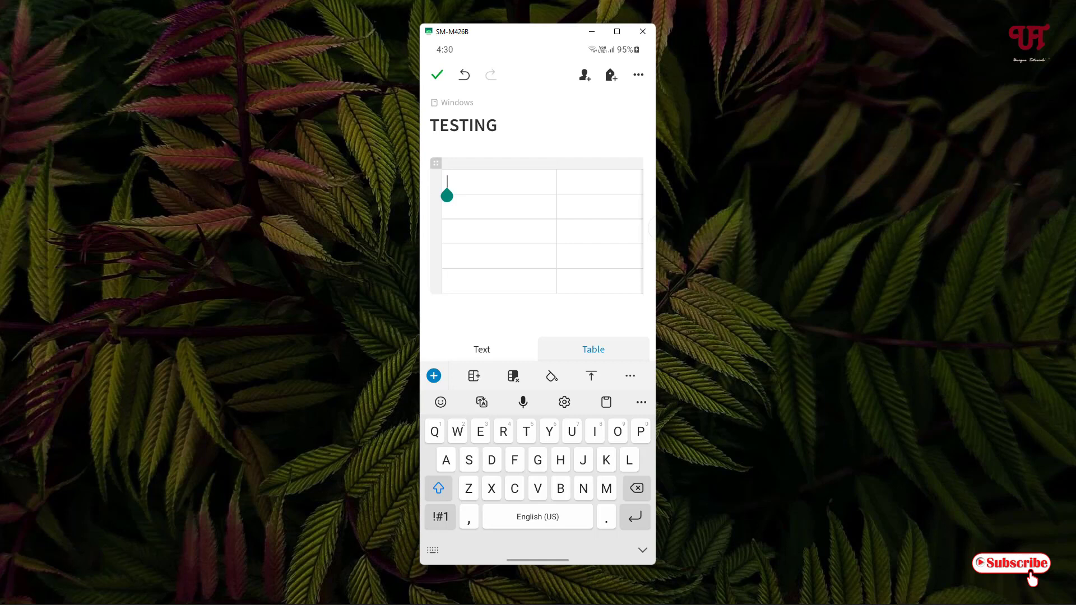
click(552, 375)
click(552, 541)
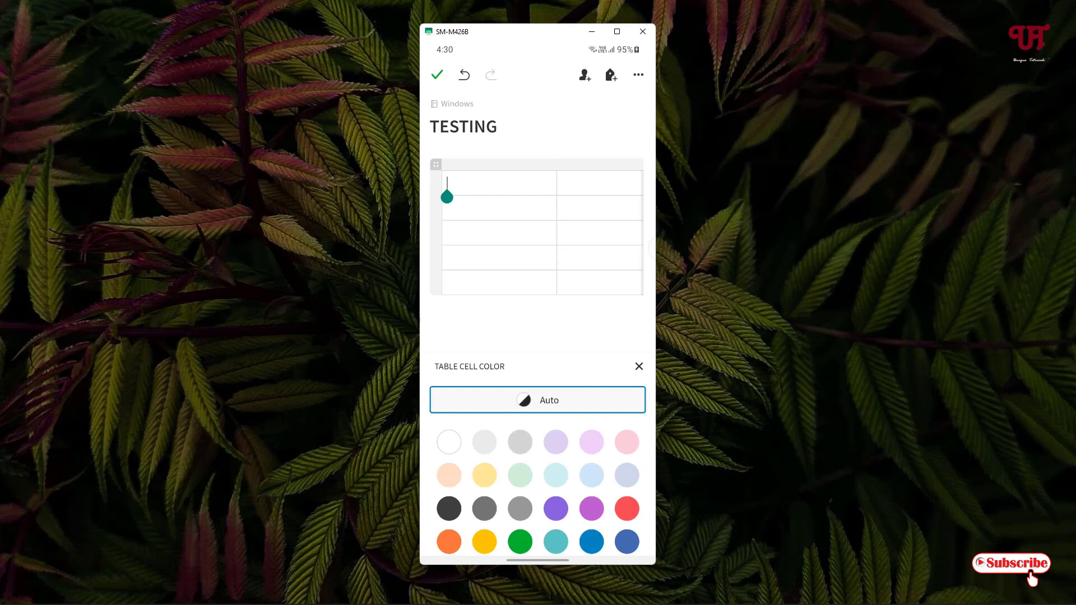
click(448, 509)
Step: Fill the second cell of the table's first row with green
drag(540, 238, 457, 238)
click(527, 182)
click(479, 182)
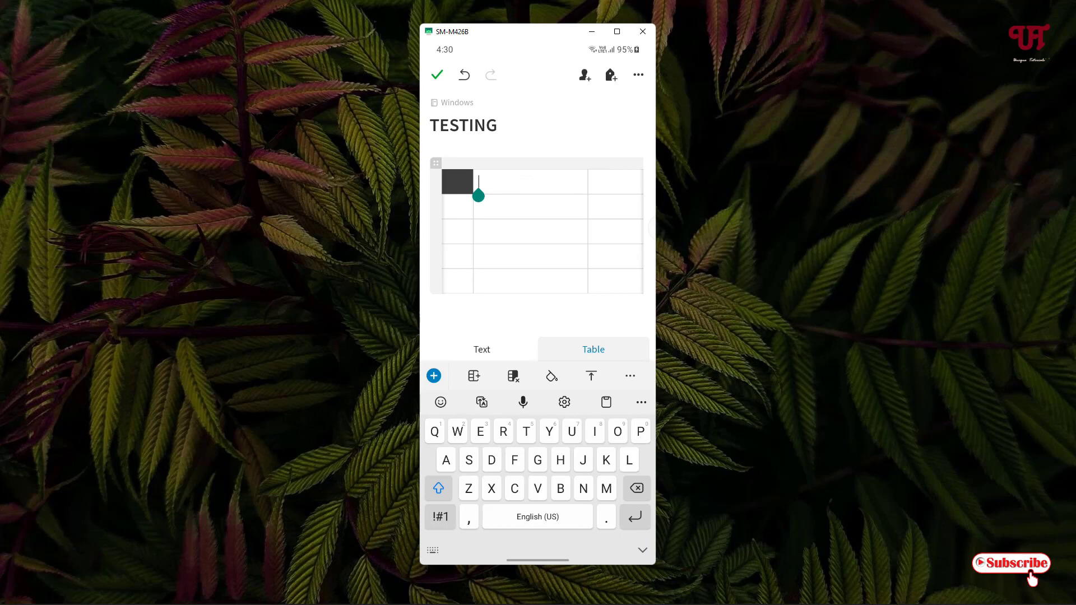
click(552, 375)
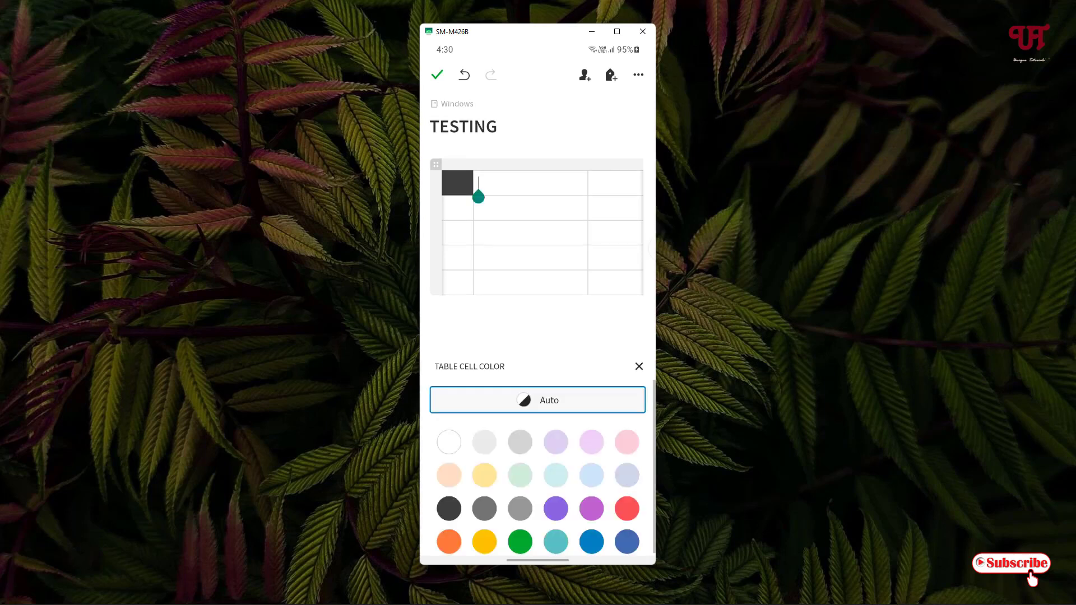
click(520, 541)
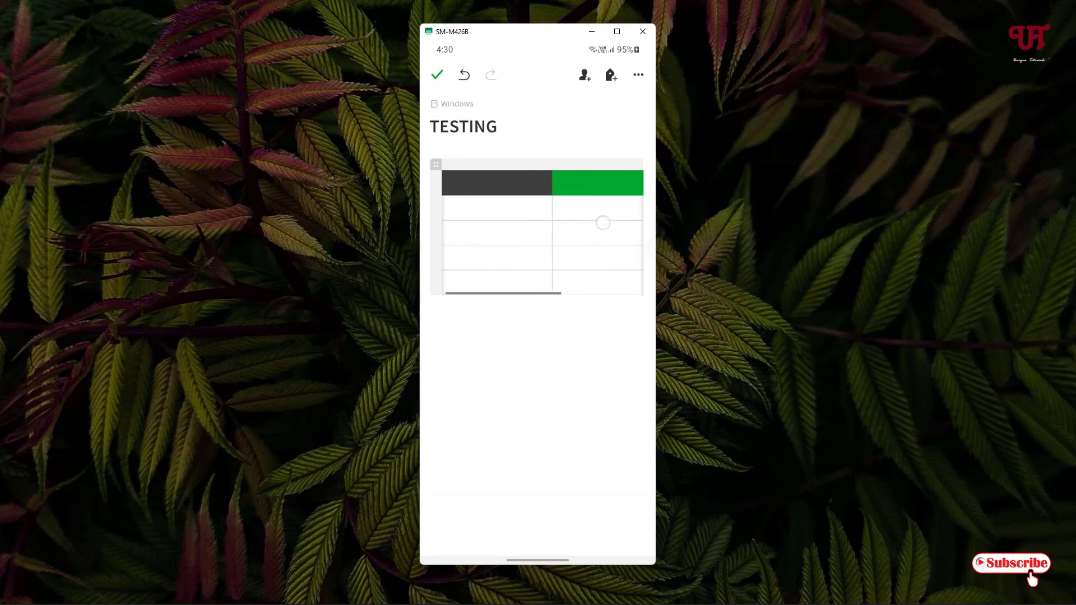
Step: Enter the headings "No." in the dark grey cell and "APP NAME" in the green cell
click(496, 184)
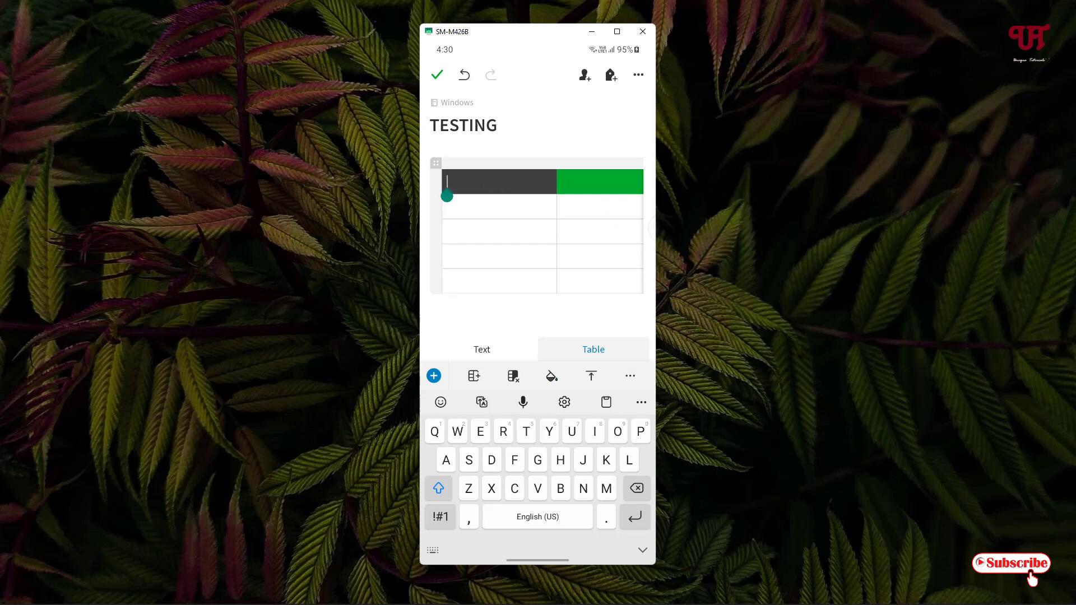
text(No.)
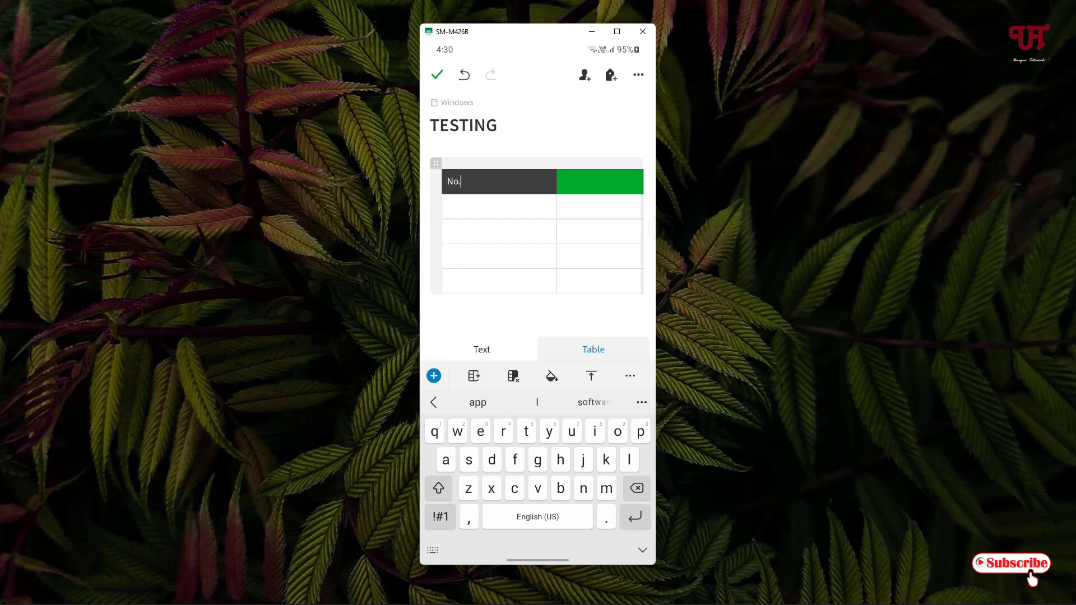
click(596, 185)
click(439, 488)
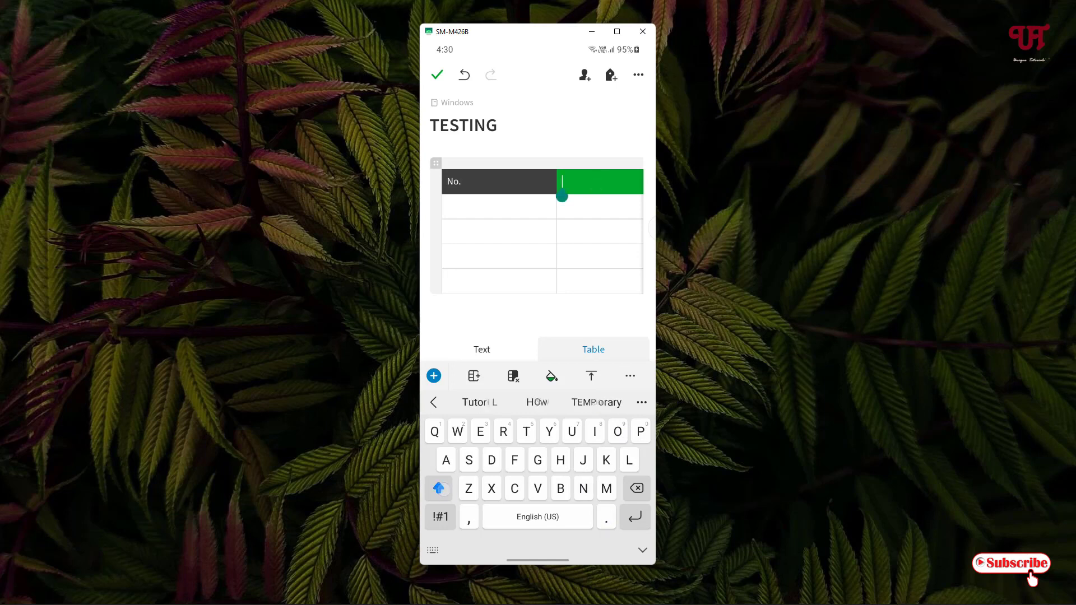
click(451, 462)
text(PP)
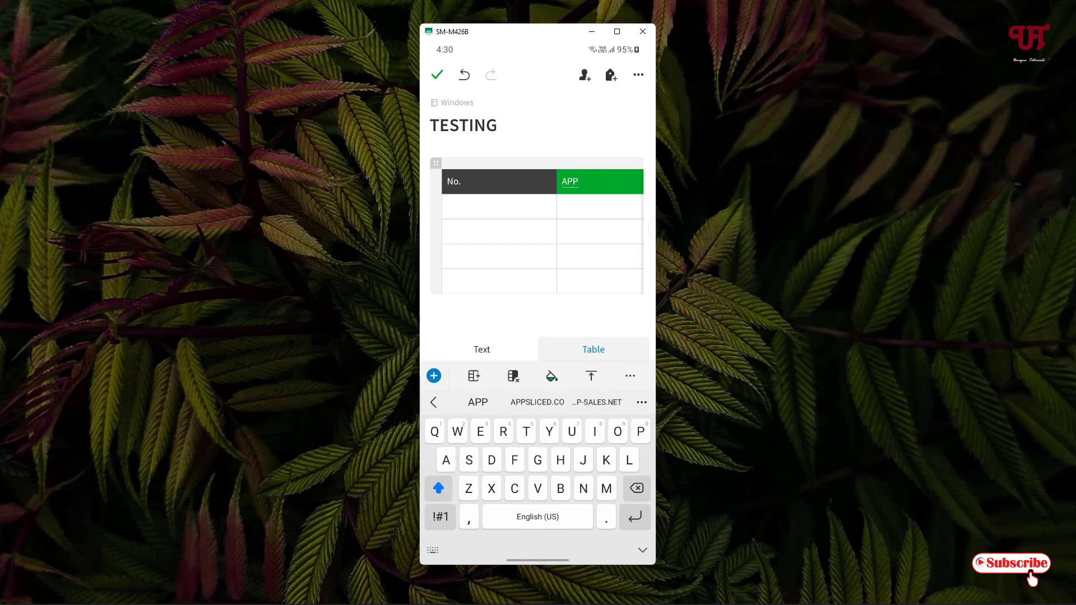
text( NAME)
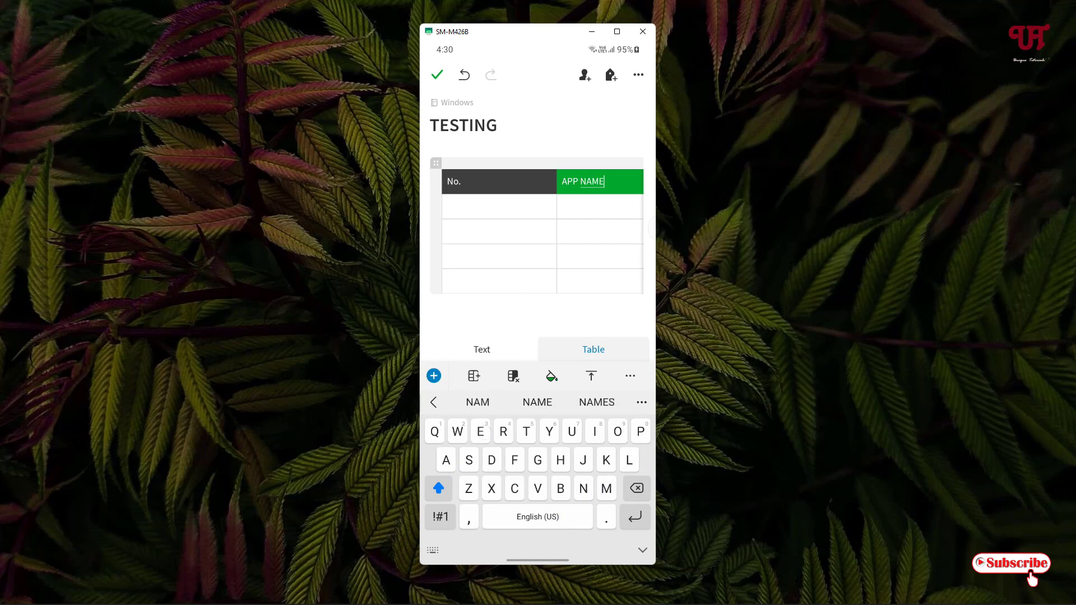
mouse_move(586, 300)
mouse_down()
mouse_move(540, 305)
mouse_move(586, 301)
mouse_up()
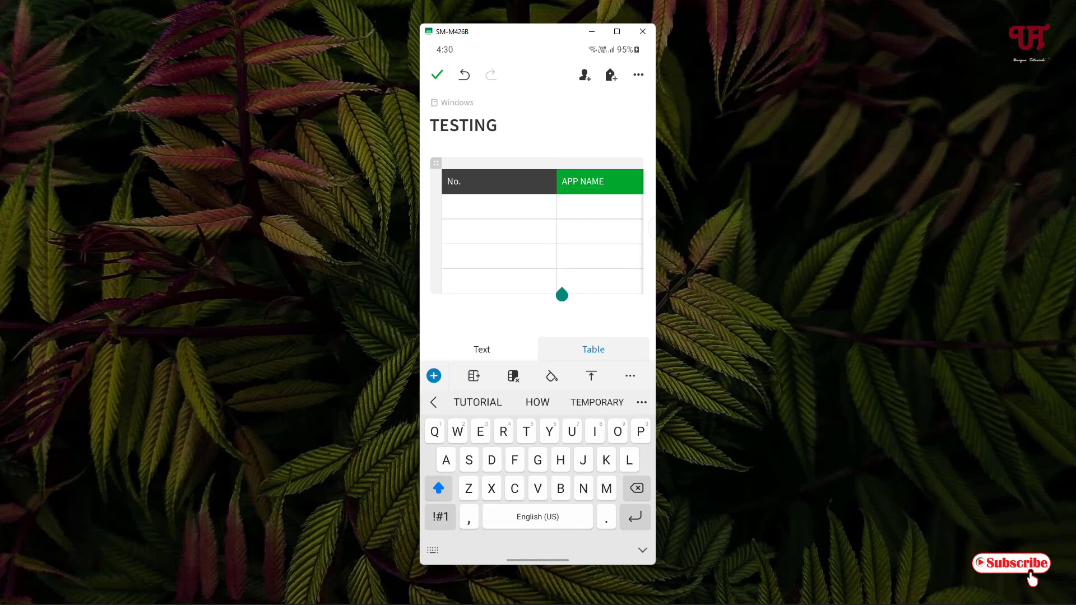
click(519, 311)
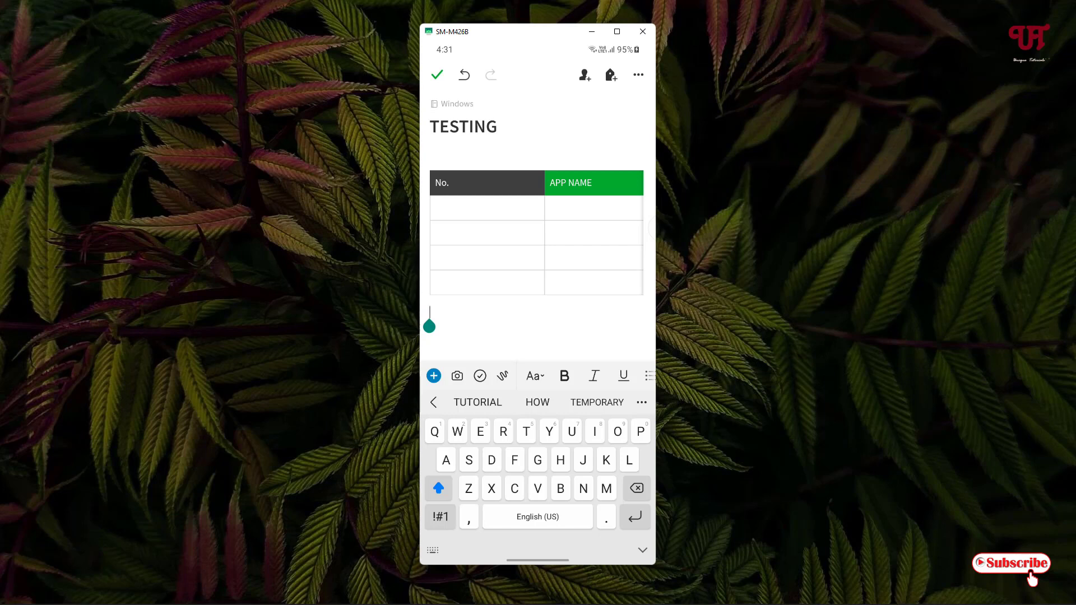
Step: Look over the table's empty cells and columns, and return to the phone's home screen
click(544, 211)
click(560, 209)
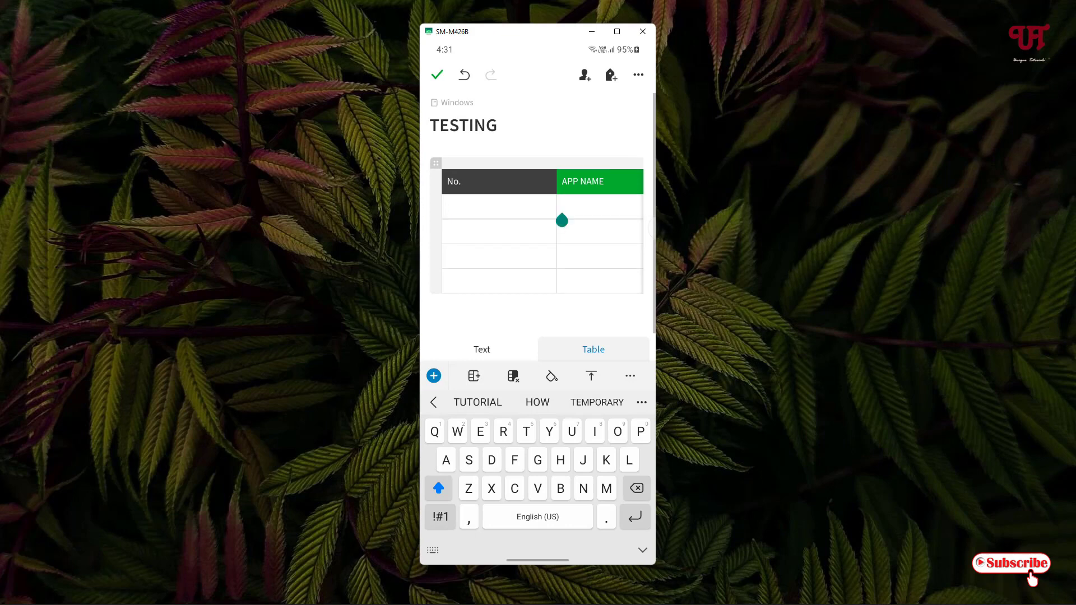
click(551, 209)
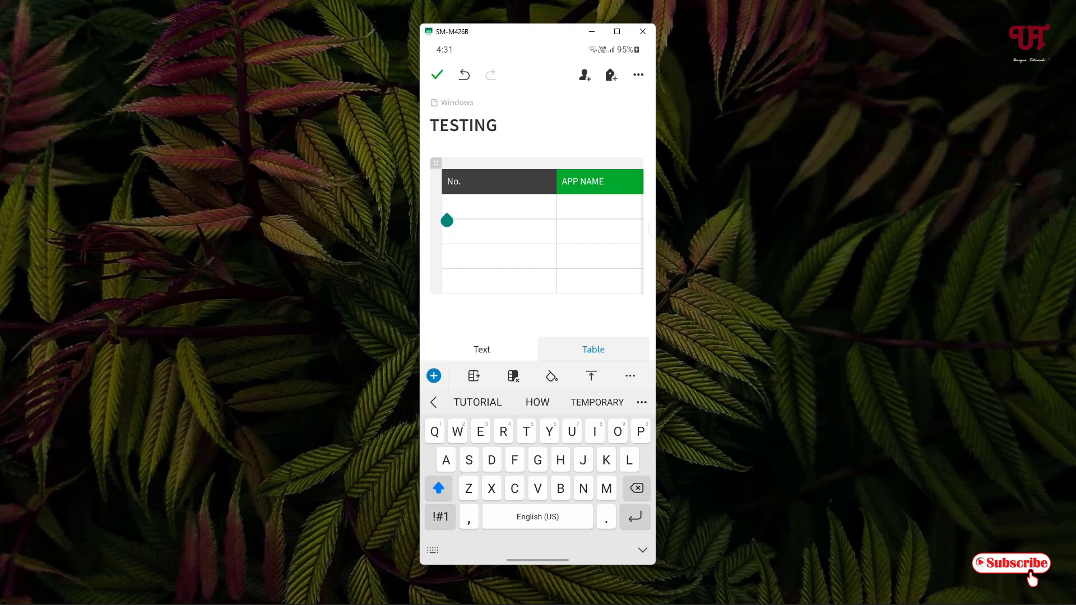
mouse_move(560, 260)
mouse_down()
mouse_move(534, 261)
mouse_move(572, 260)
mouse_up()
scroll(542, 231, right, 2)
scroll(542, 231, left, 2)
mouse_move(571, 265)
mouse_down()
mouse_move(534, 265)
mouse_move(568, 267)
mouse_up()
drag(545, 559, 545, 426)
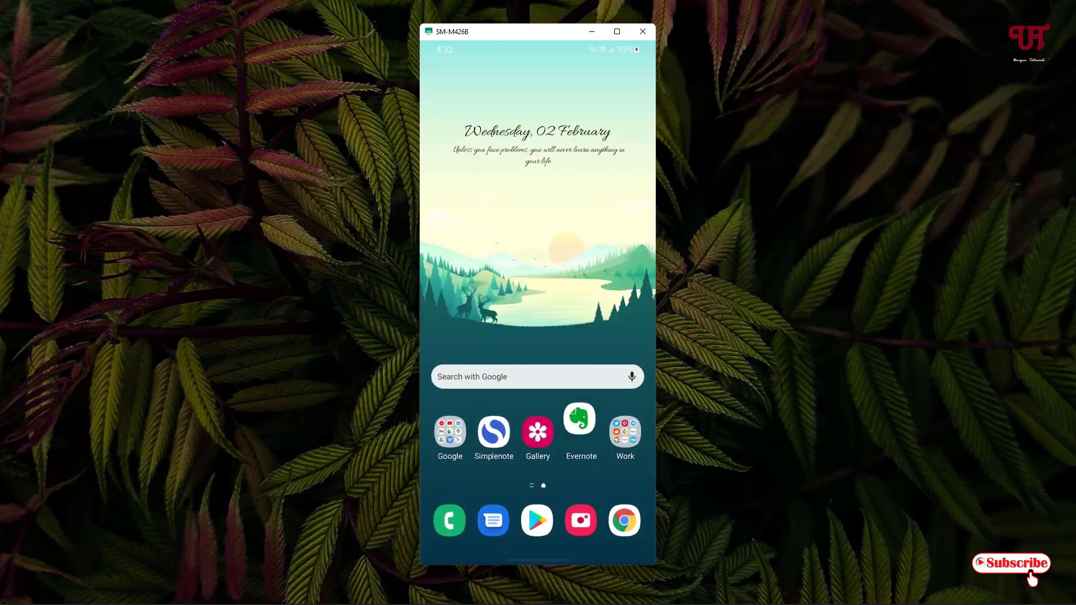